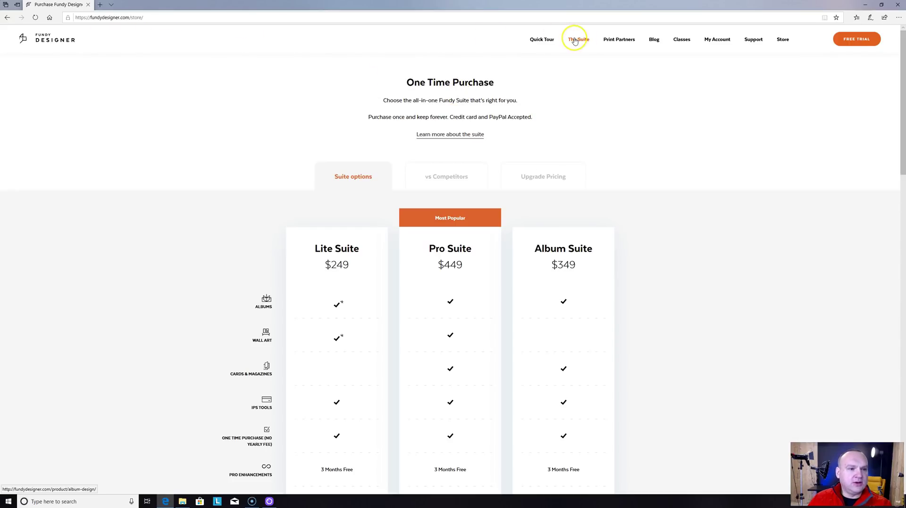
- Minimize the browser and launch Fundy Designer from the desktop
left_click(864, 6)
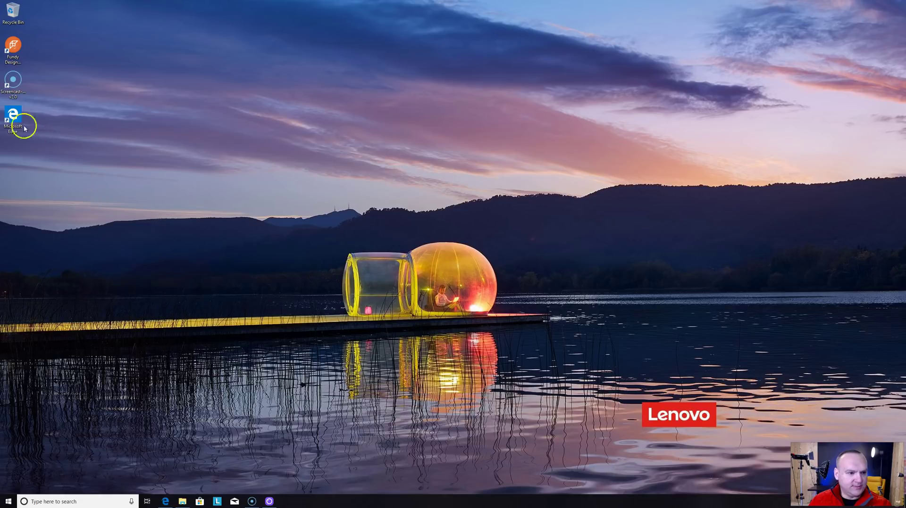
left_click(11, 56)
double_click(12, 57)
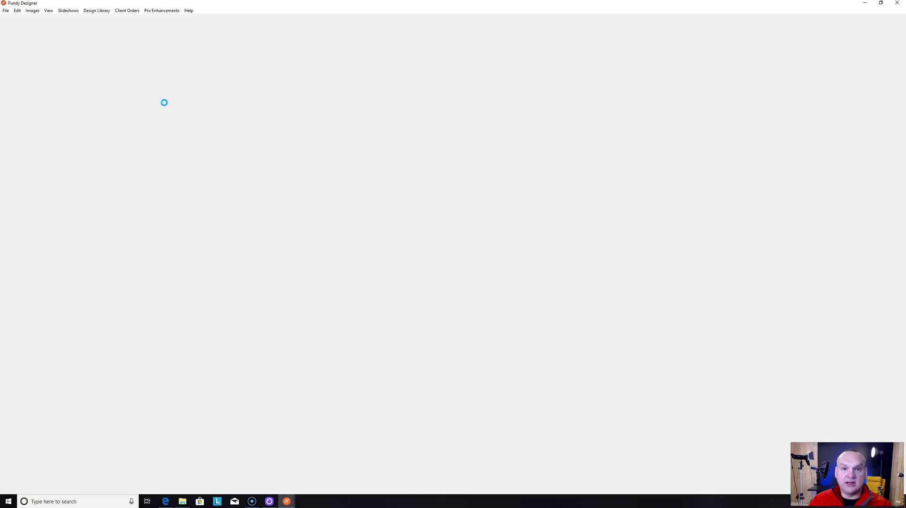
left_click(150, 97)
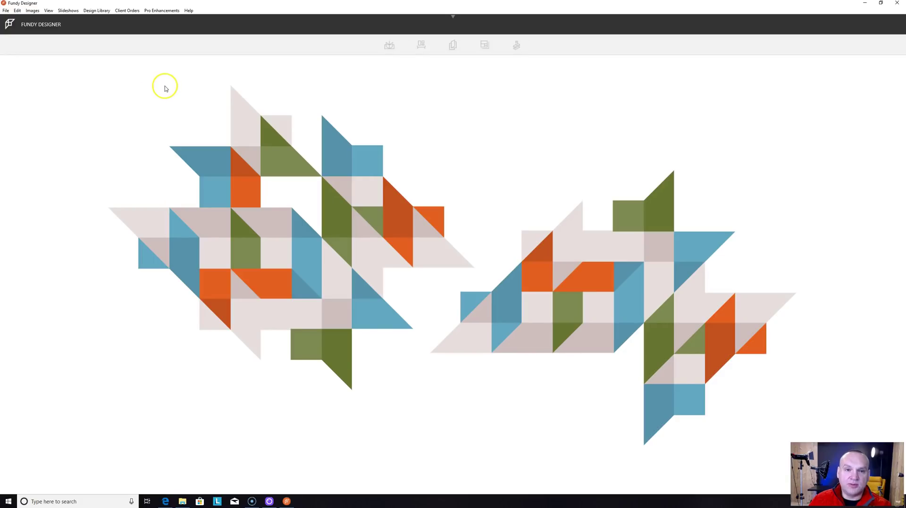
- Create a new project named "book edukacija" in the Documents folder
left_click(6, 11)
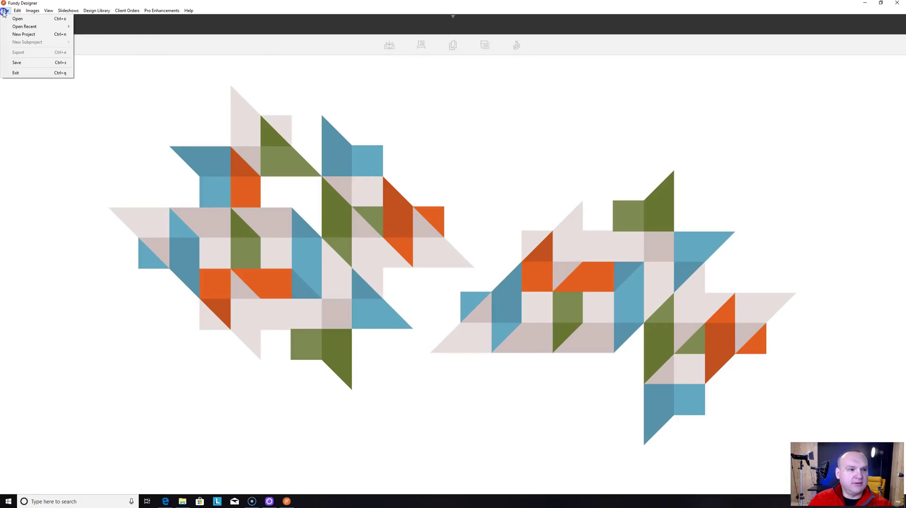
left_click(20, 35)
left_click(408, 233)
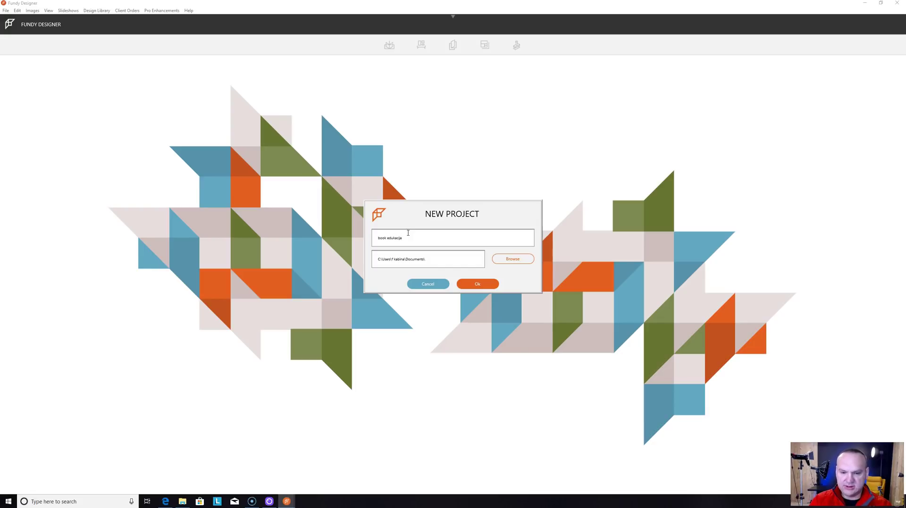
left_click(476, 283)
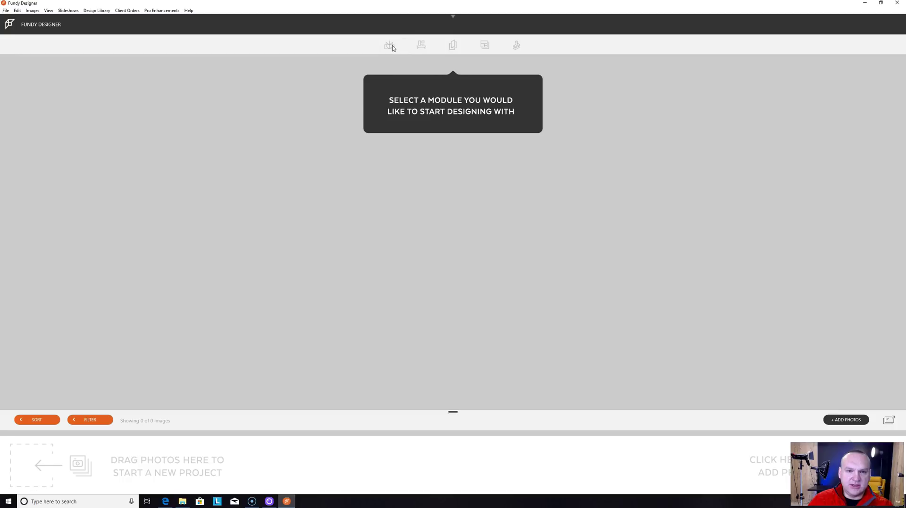
- Open the "book edukacija" project from the recent projects
left_click(452, 45)
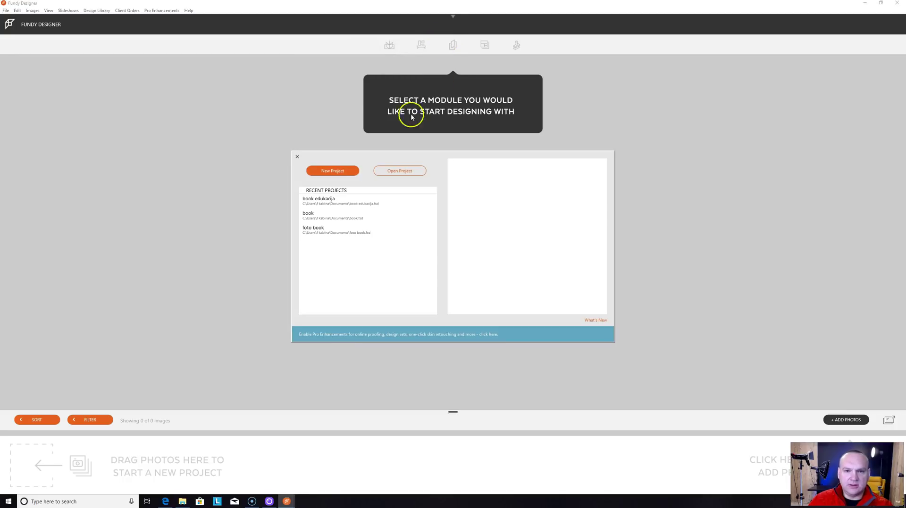
left_click(361, 200)
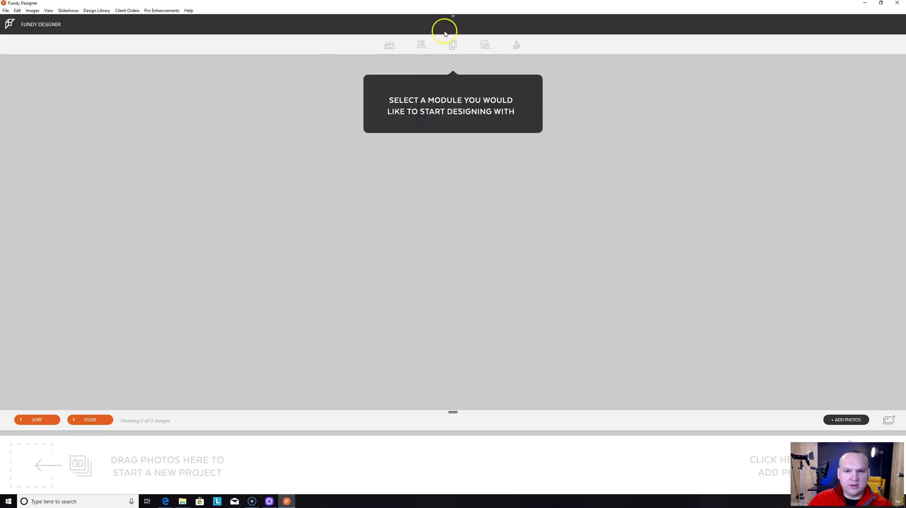
left_click(453, 17)
left_click(453, 17)
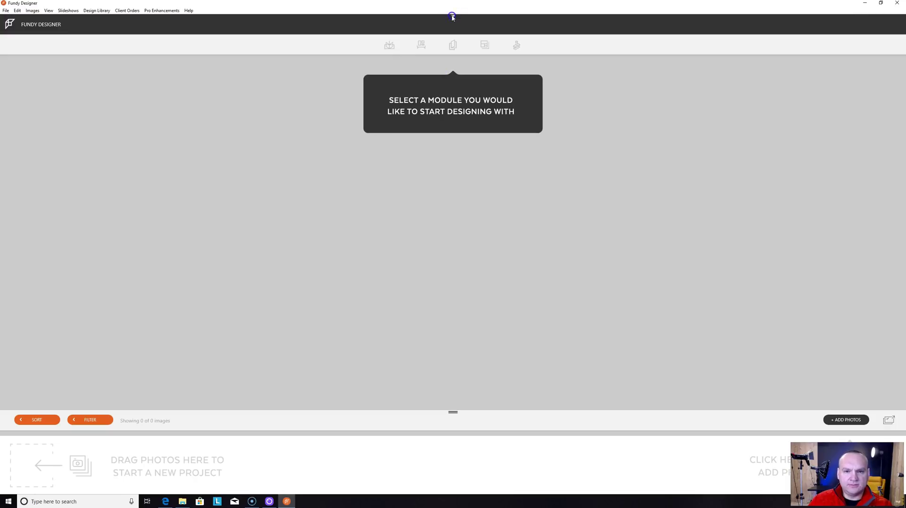
- Look at what the gallery, collage and image brander design modules offer
left_click(452, 46)
left_click(423, 47)
left_click(422, 46)
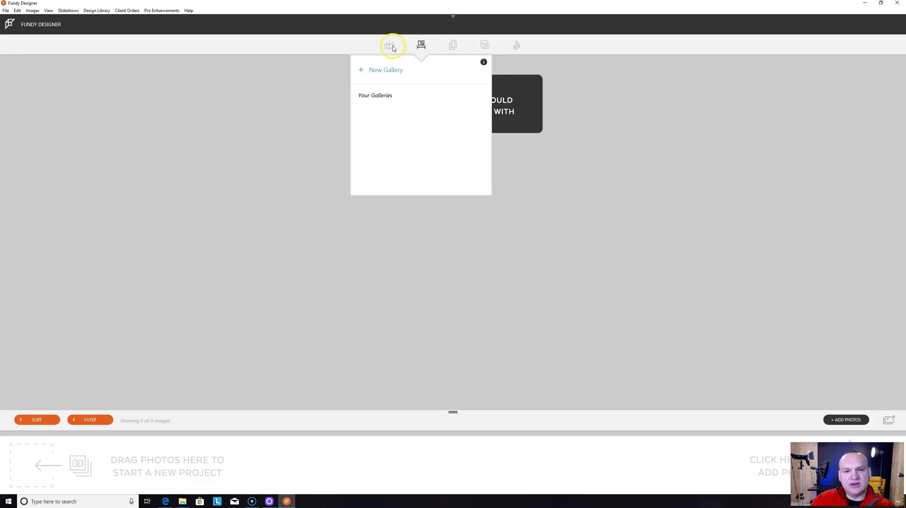
left_click(484, 47)
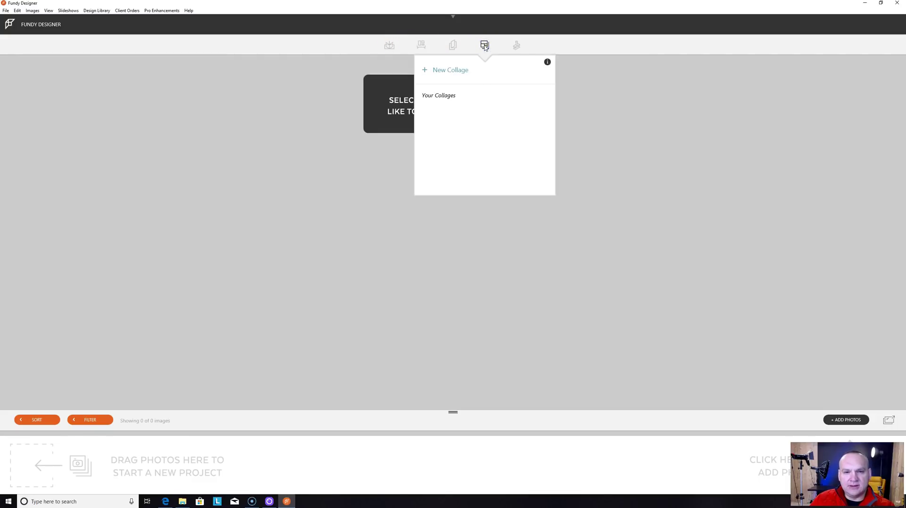
left_click(514, 47)
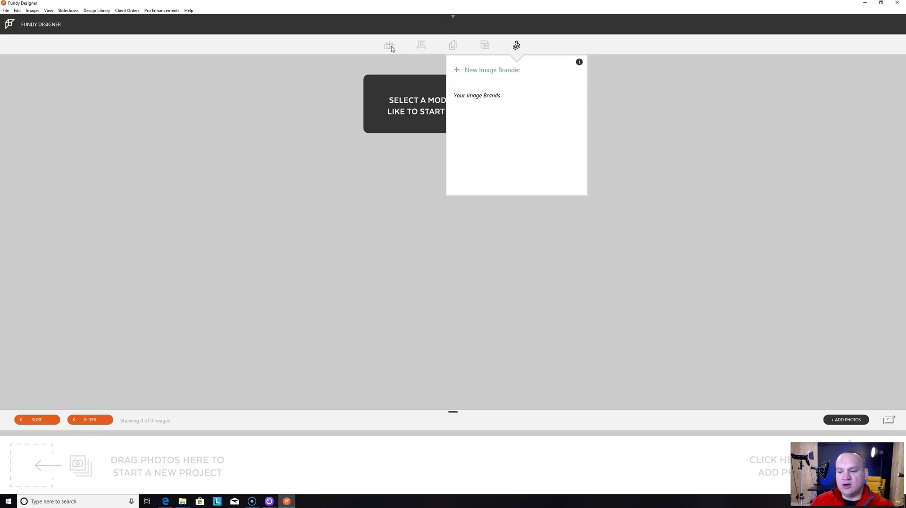
- Start a new album, browse the print companies and choose a custom album size
left_click(389, 47)
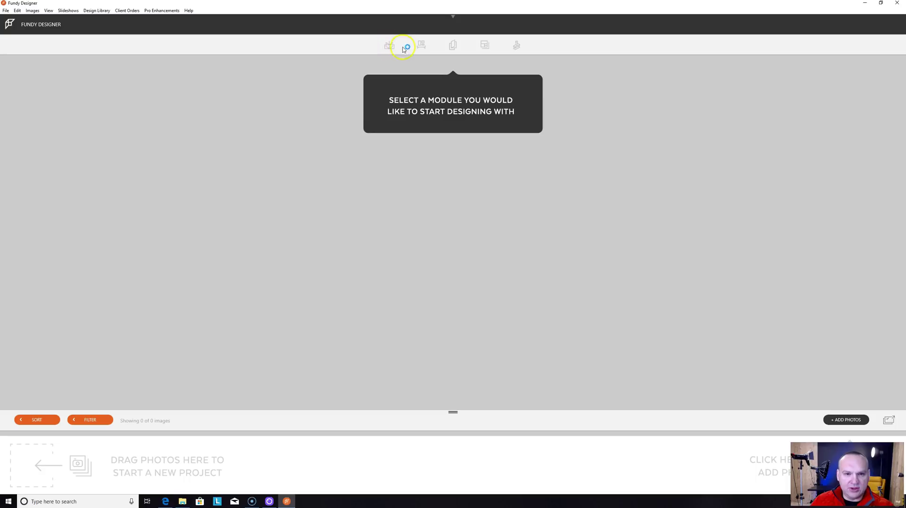
left_click(390, 47)
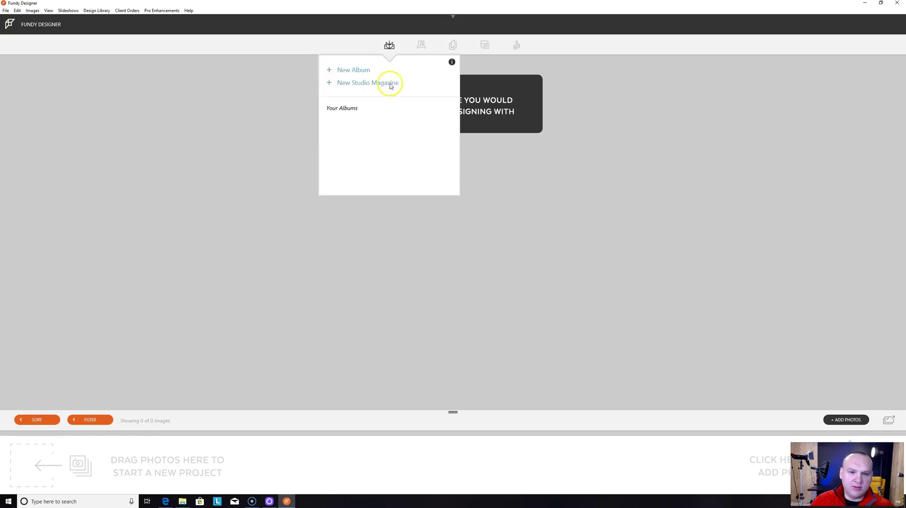
left_click(344, 72)
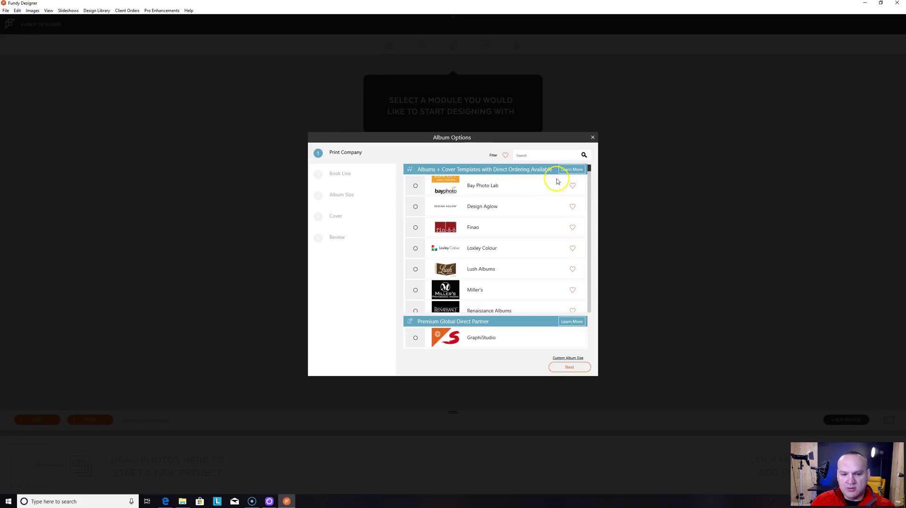
left_click_drag(588, 171, 598, 300)
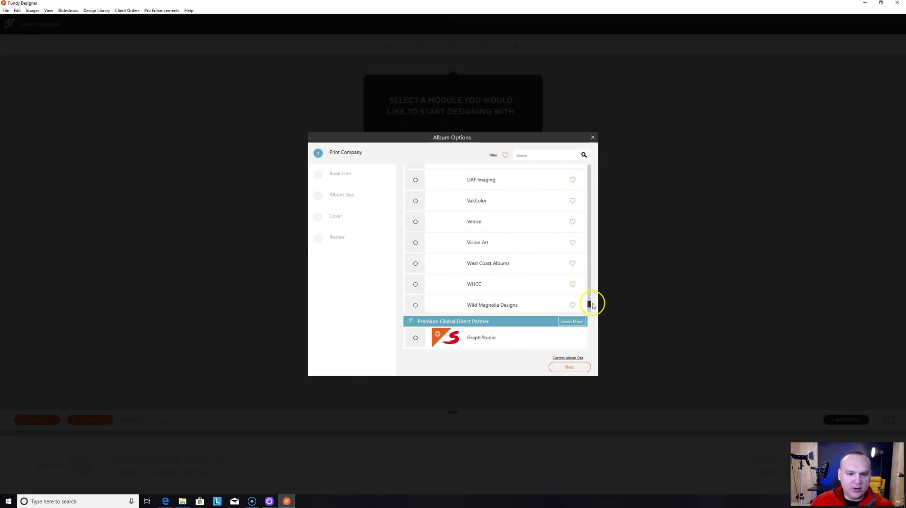
left_click_drag(590, 305, 584, 163)
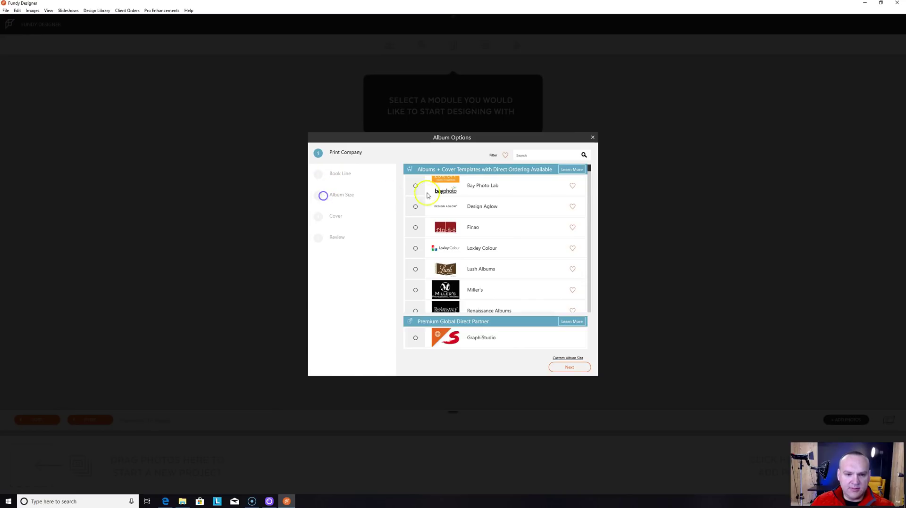
left_click(574, 359)
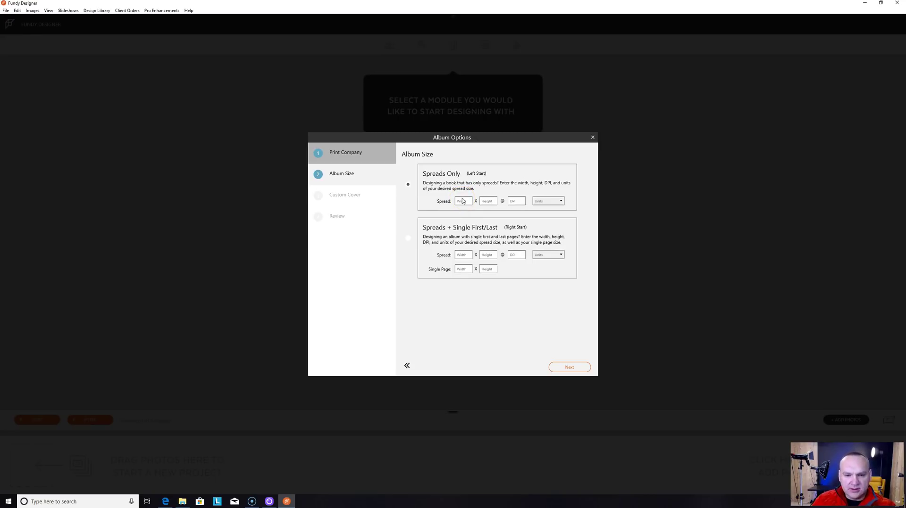
- Choose the Spreads + Single First/Last layout and set the spread to 600 x 300 at 300 DPI in inches
left_click(416, 243)
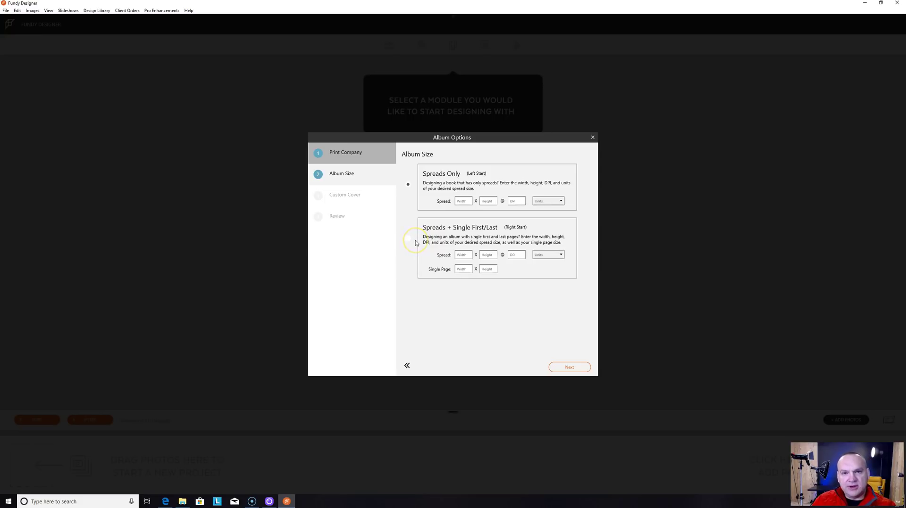
left_click(409, 241)
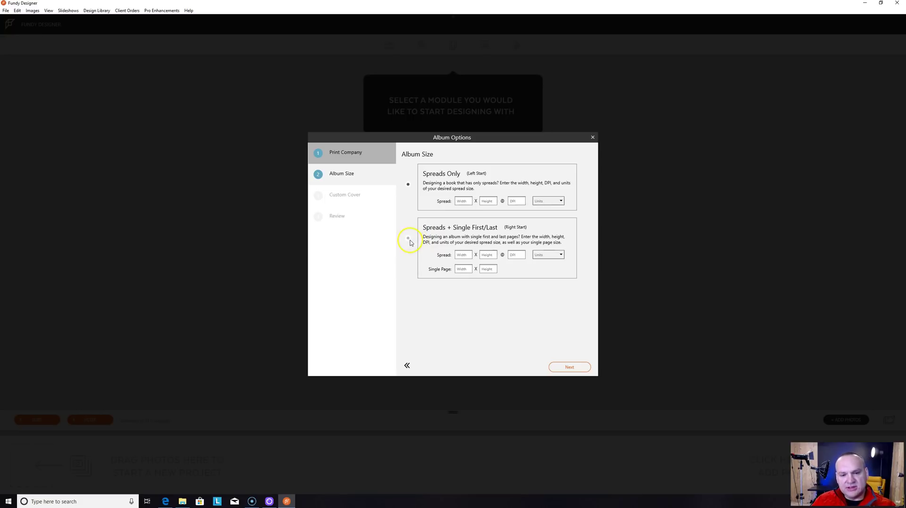
left_click(409, 240)
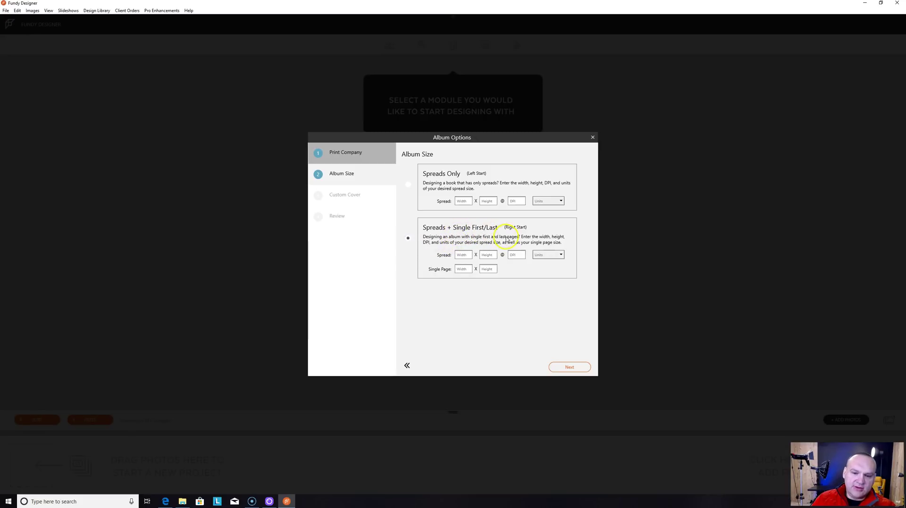
left_click(466, 254)
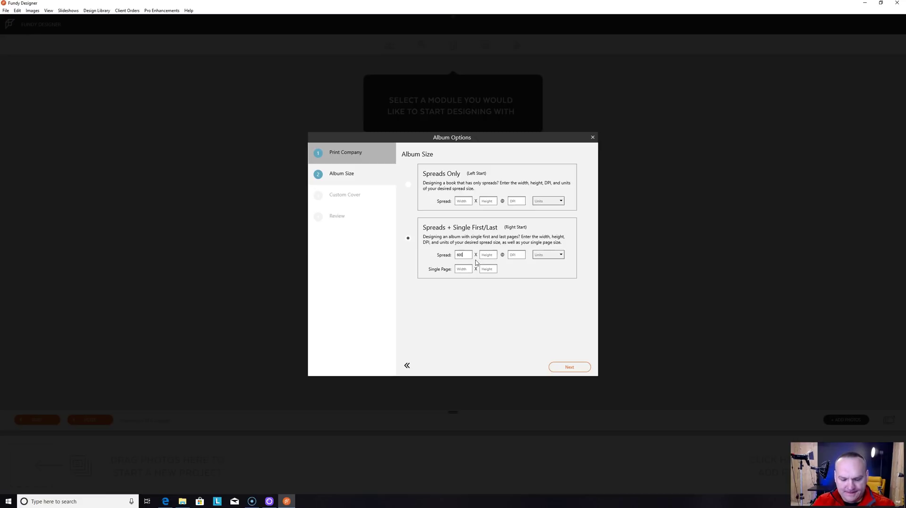
left_click(486, 255)
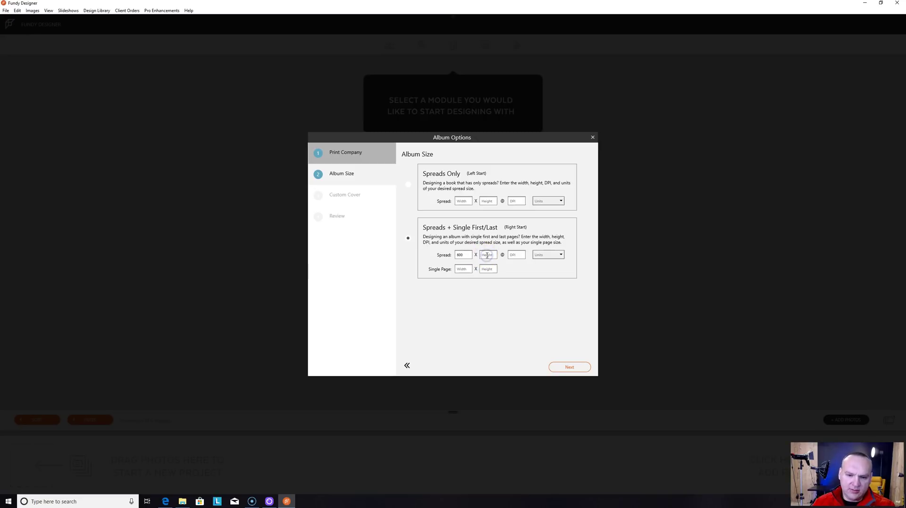
left_click(518, 255)
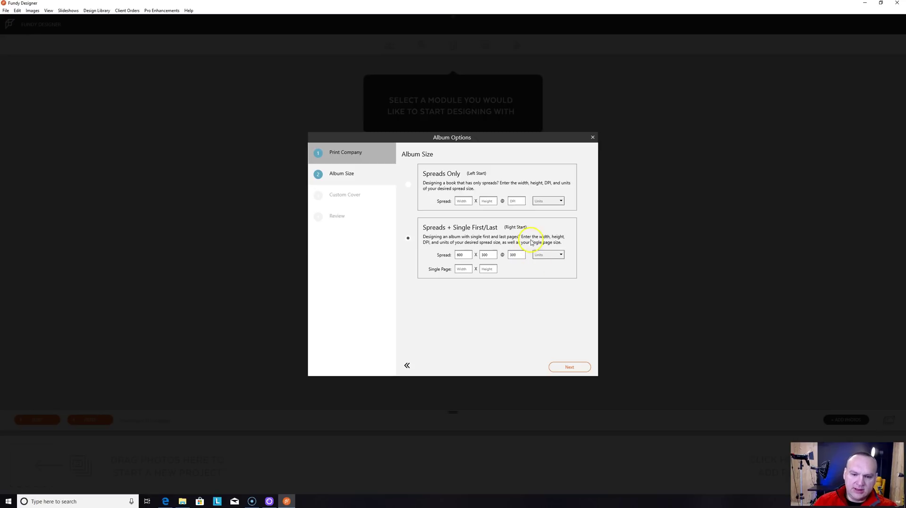
left_click(546, 254)
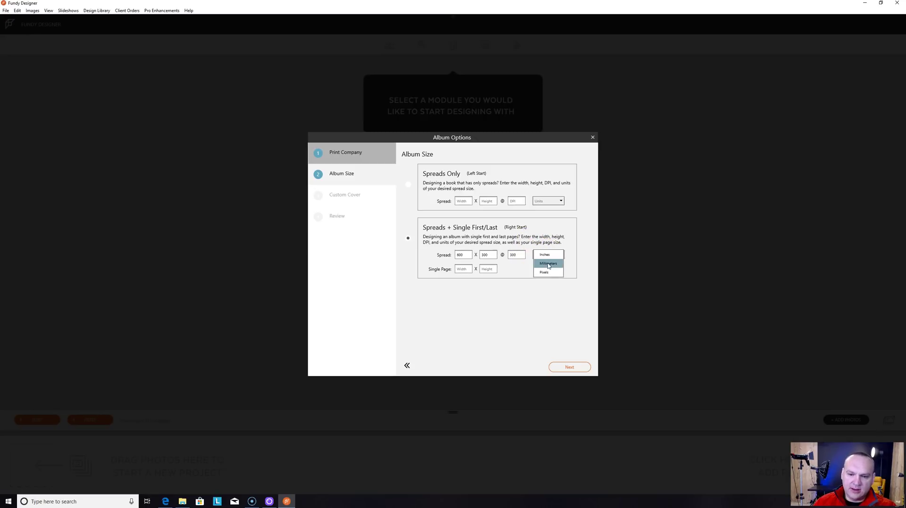
left_click(543, 259)
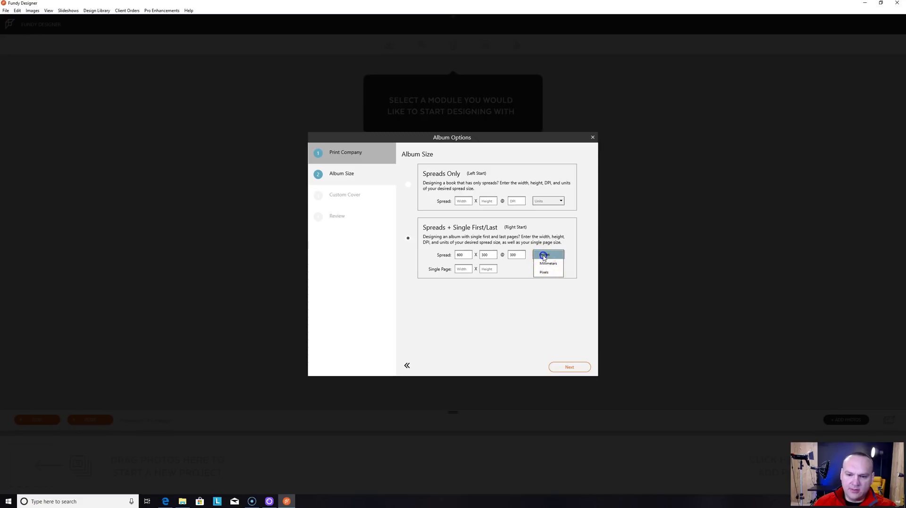
- Set the single page size to 300 x 300 and try to continue to the next album option
left_click(466, 270)
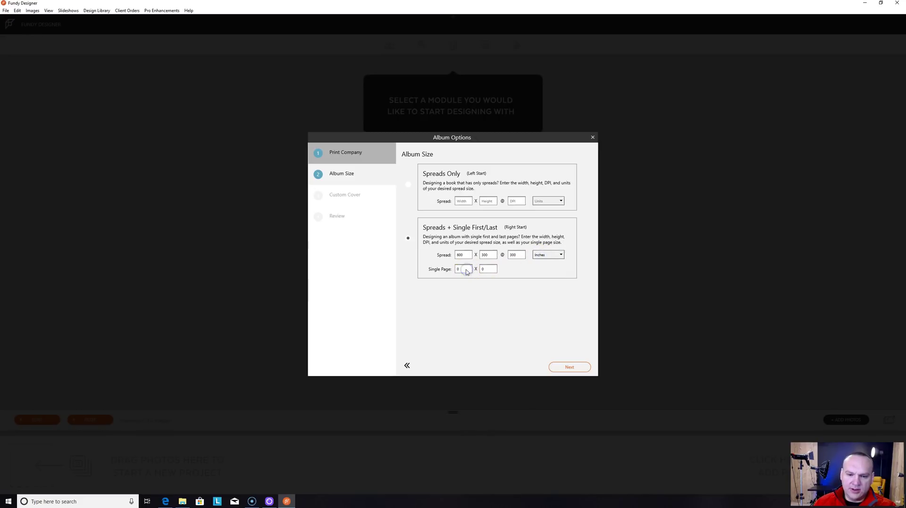
left_click(462, 266)
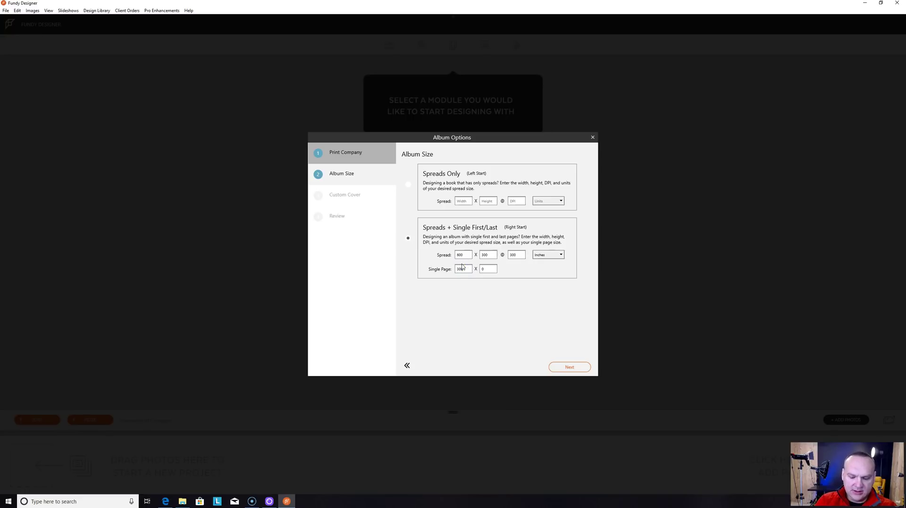
left_click(486, 271)
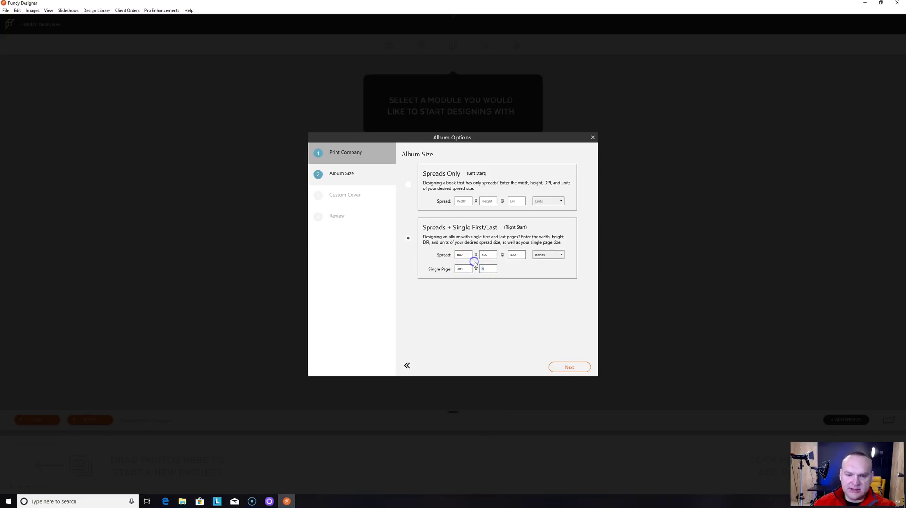
type("300")
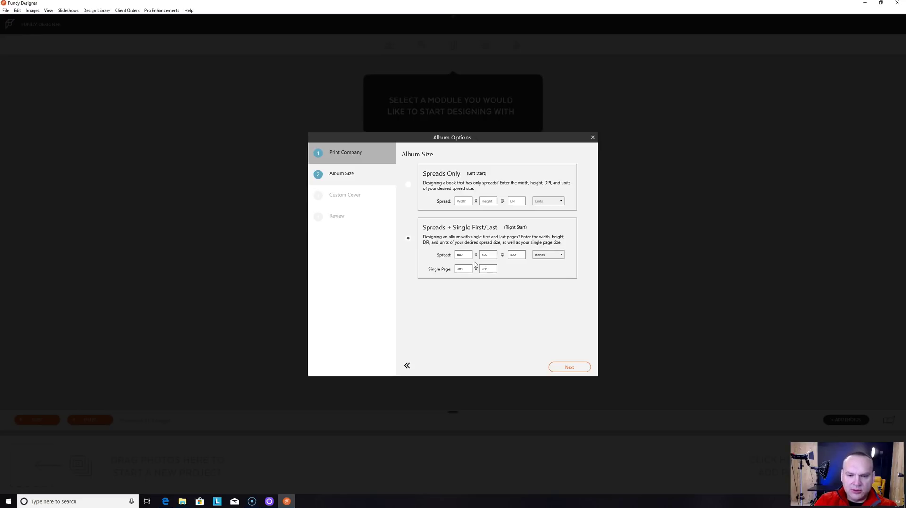
left_click(568, 367)
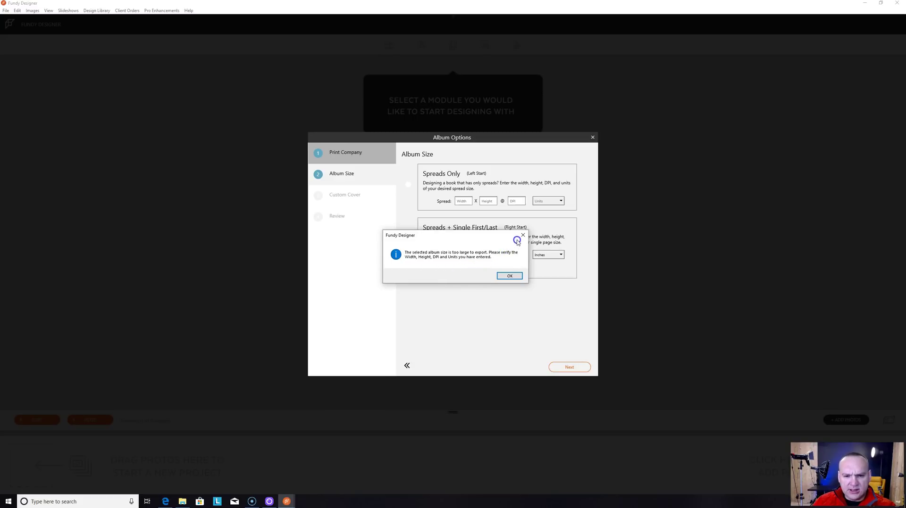
left_click_drag(508, 237, 463, 289)
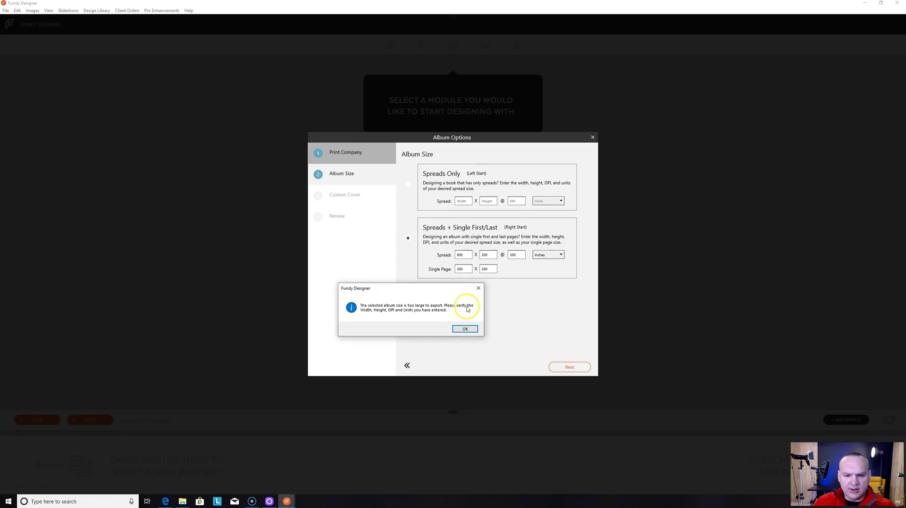
left_click(477, 289)
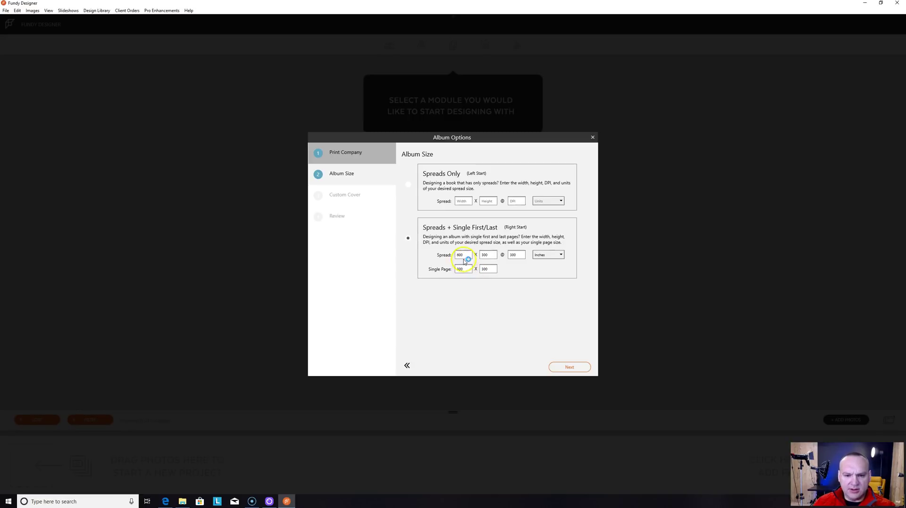
- Switch the album's units to millimeters and set the spread size to 600 x 300
left_click(465, 259)
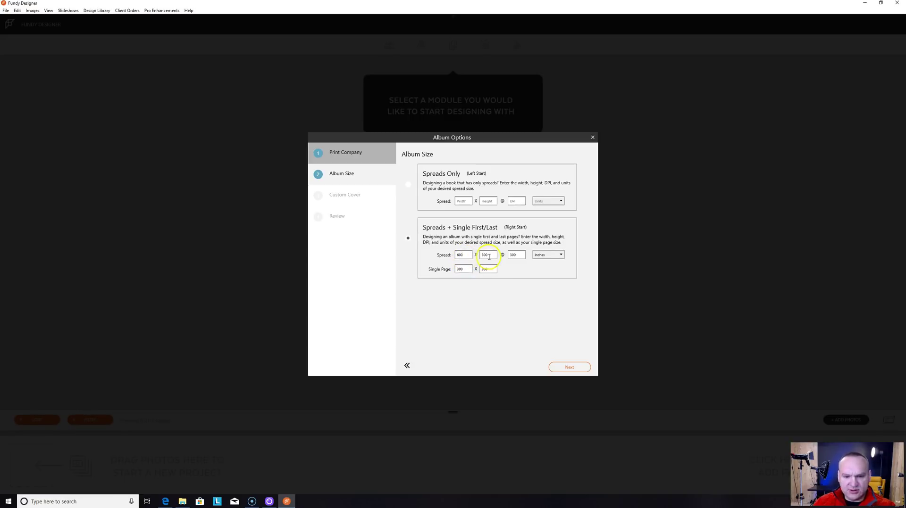
left_click(543, 256)
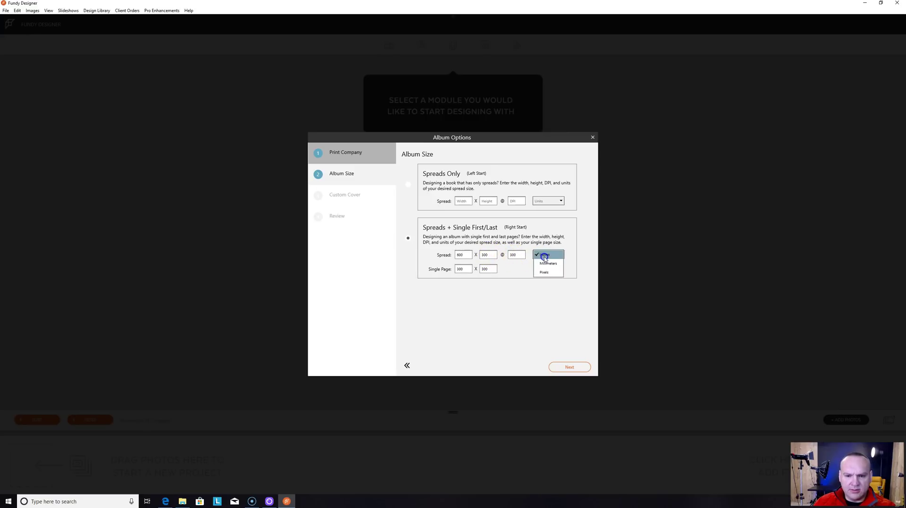
left_click(542, 263)
left_click_drag(469, 255, 446, 254)
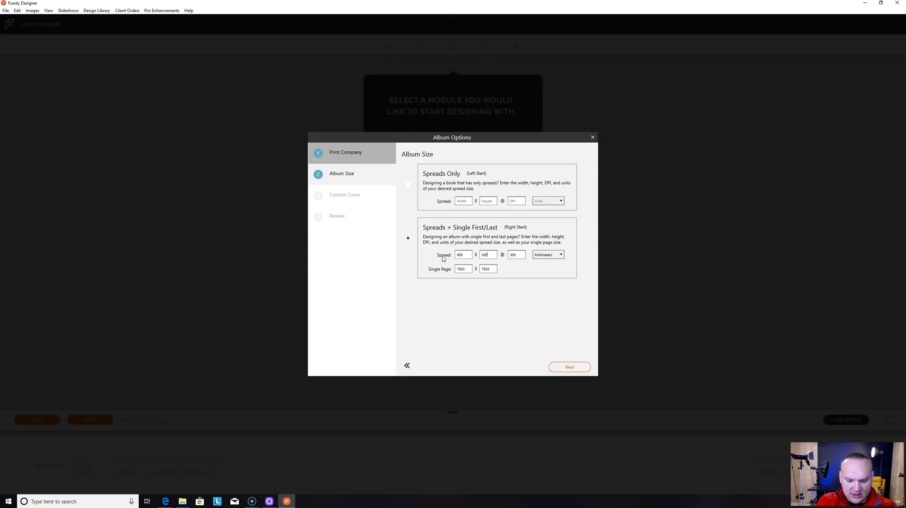
- Set the single page size to 300 x 300 mm and continue to the cover options
left_click(465, 271)
left_click_drag(464, 270, 446, 270)
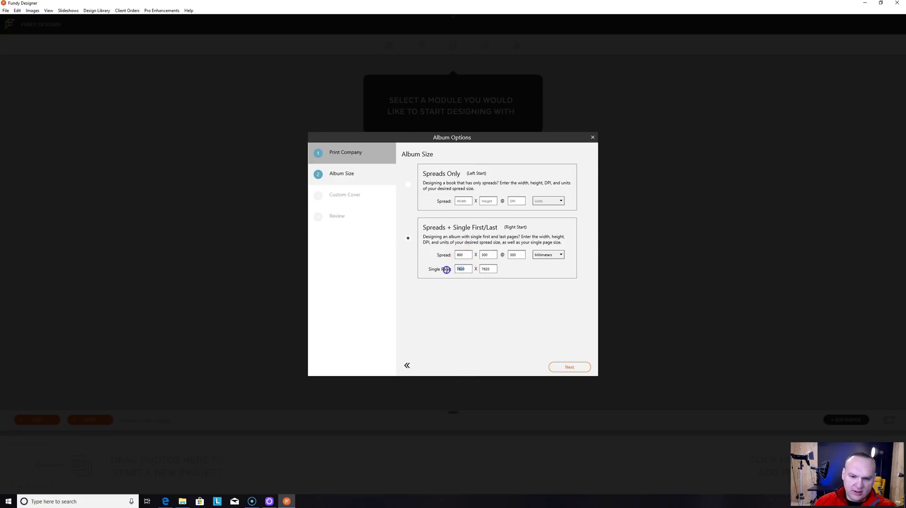
type("300")
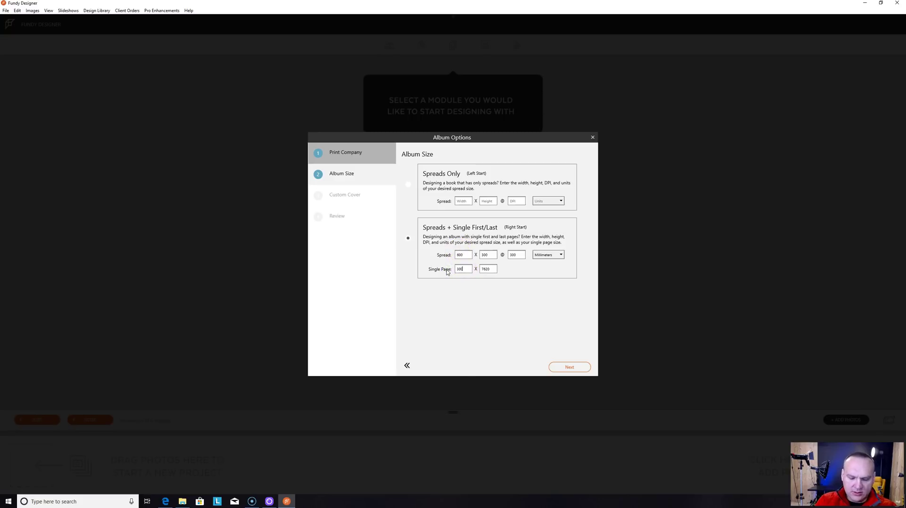
left_click(471, 269)
left_click(488, 269)
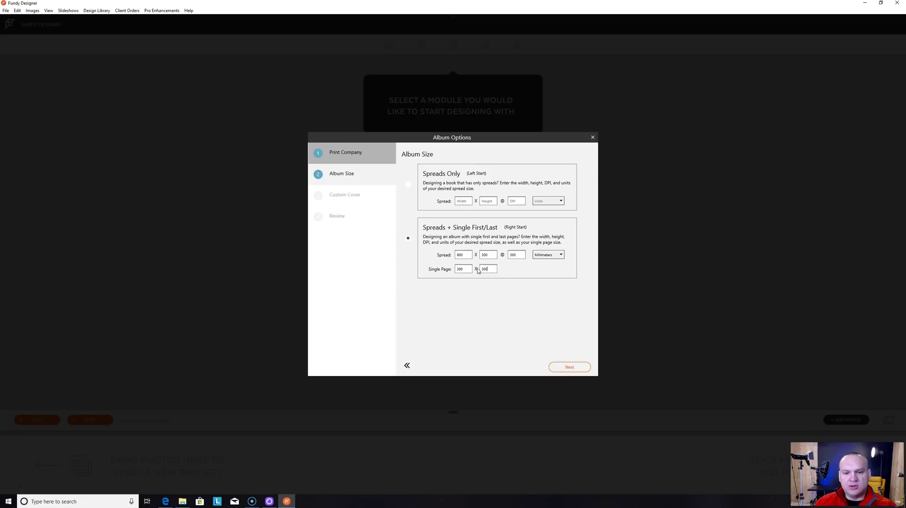
left_click(568, 367)
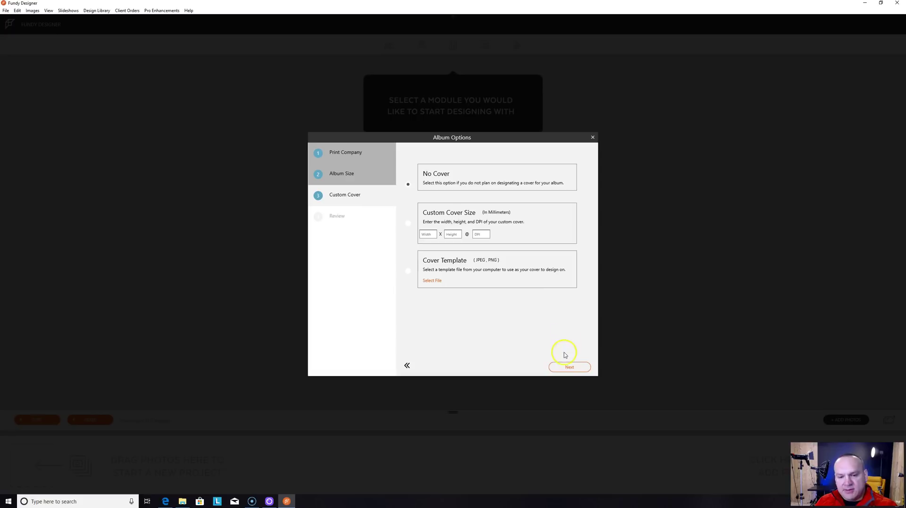
- Keep the No Cover option, name the album "gaja" and create it
left_click(567, 368)
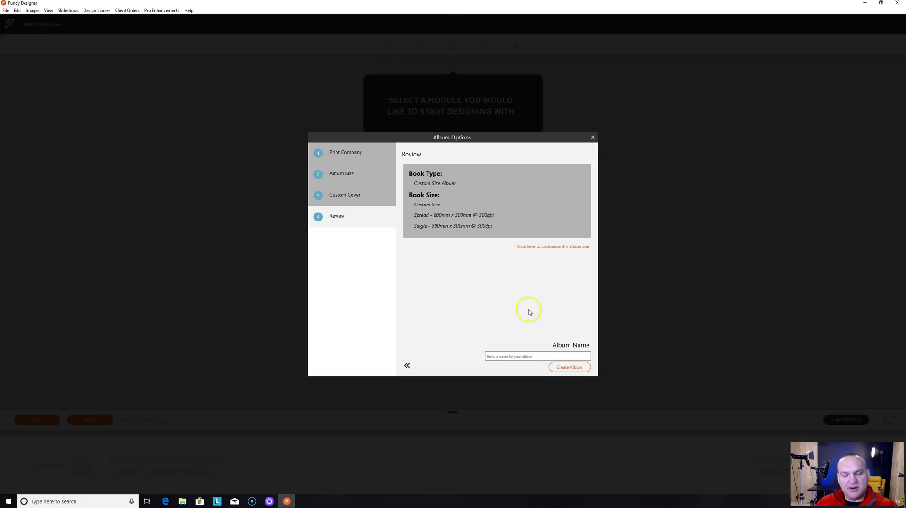
left_click(522, 355)
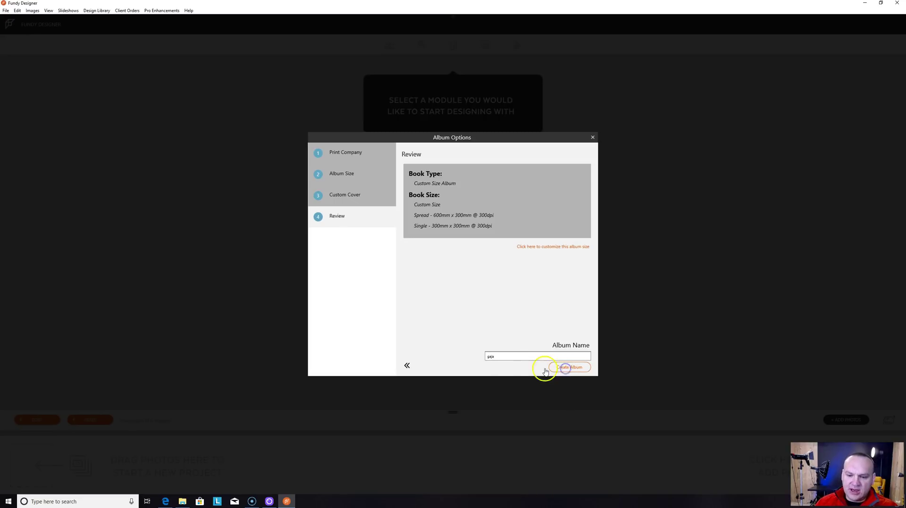
key("Return")
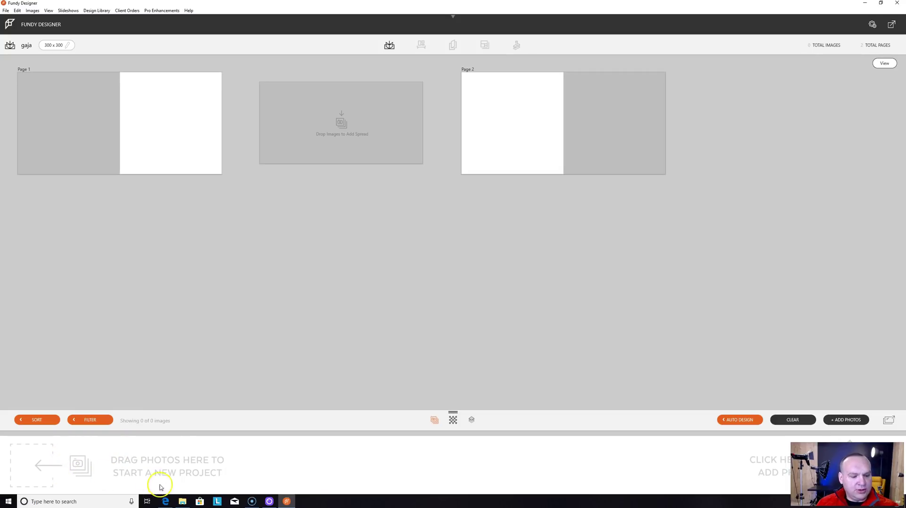
- Import all photos from the "book primjer" folder in Pictures into the new album project
left_click(182, 501)
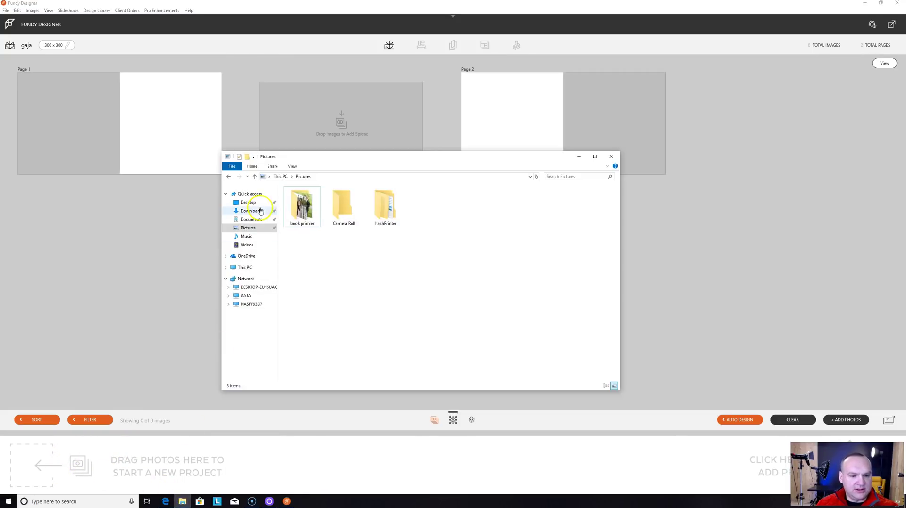
double_click(304, 210)
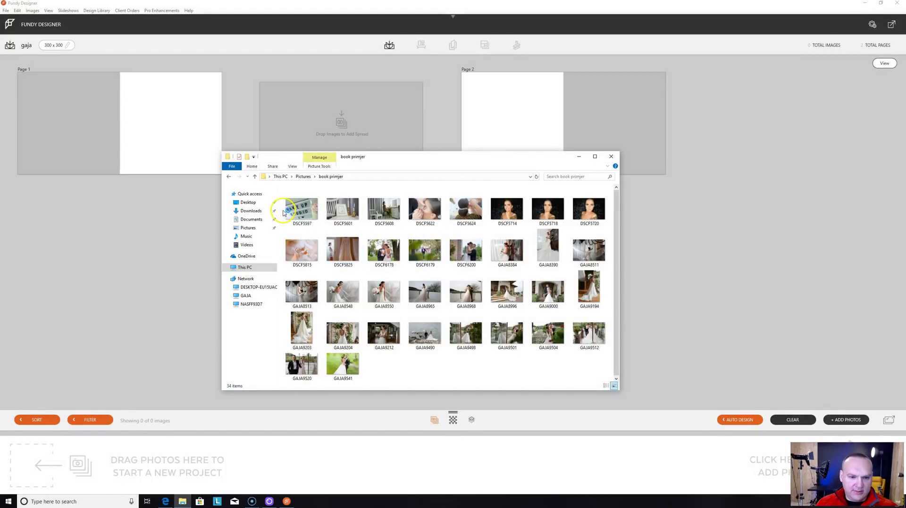
left_click_drag(282, 212, 597, 372)
left_click_drag(400, 304, 372, 427)
left_click_drag(367, 466, 366, 470)
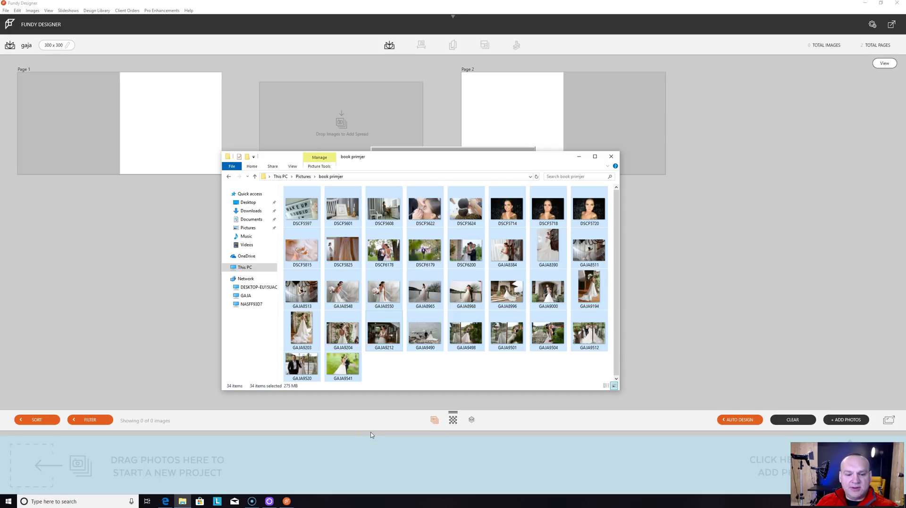
left_click(579, 162)
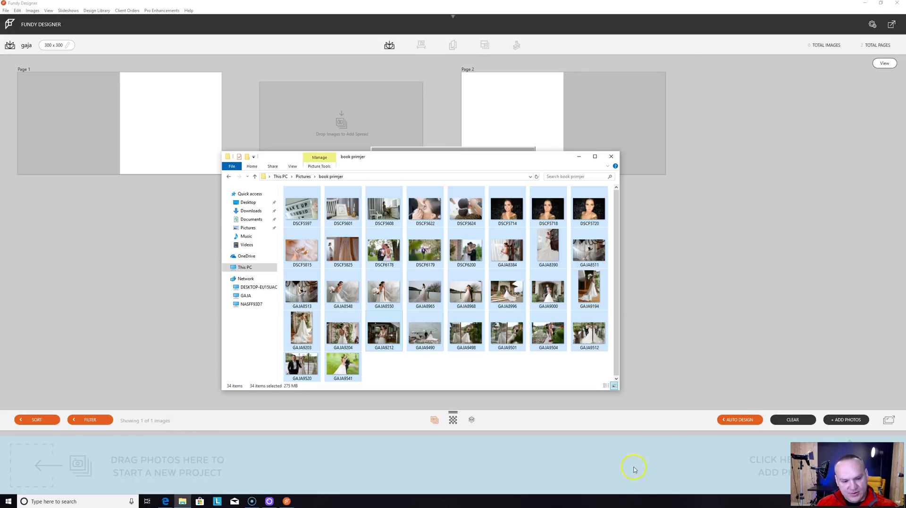
left_click_drag(633, 469, 566, 469)
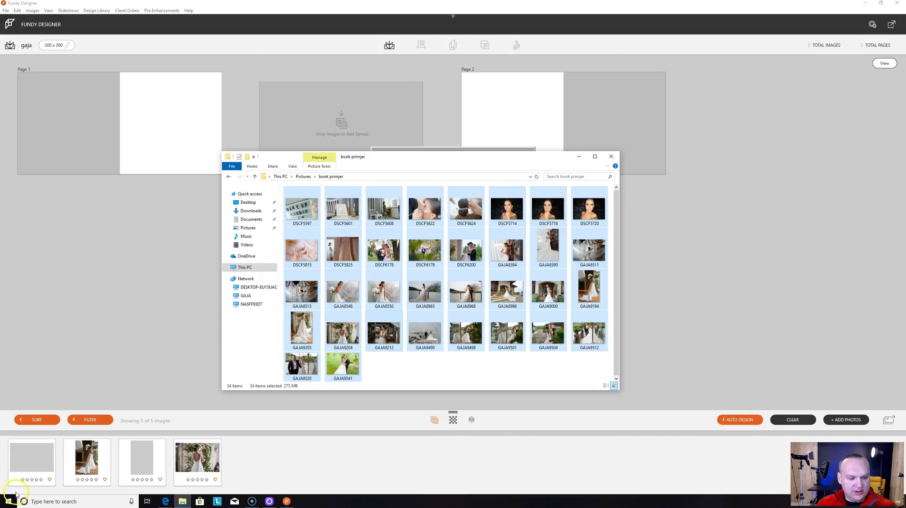
left_click(176, 300)
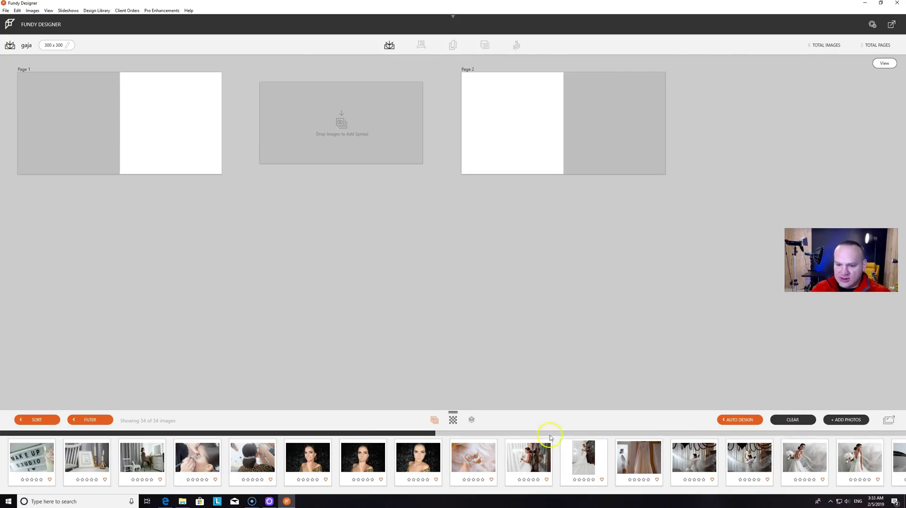
- Place the first five make-up studio and bridal preparation photos together on Page 1
left_click(439, 433)
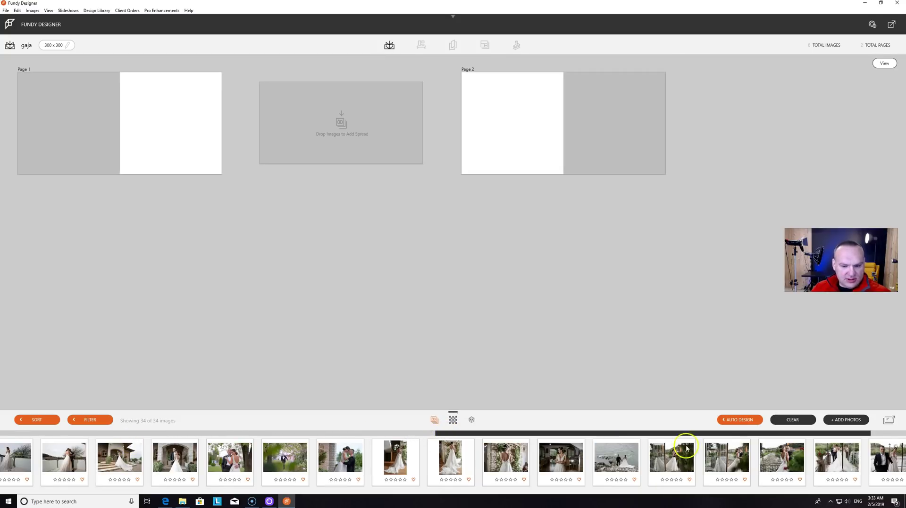
left_click_drag(760, 432, 322, 437)
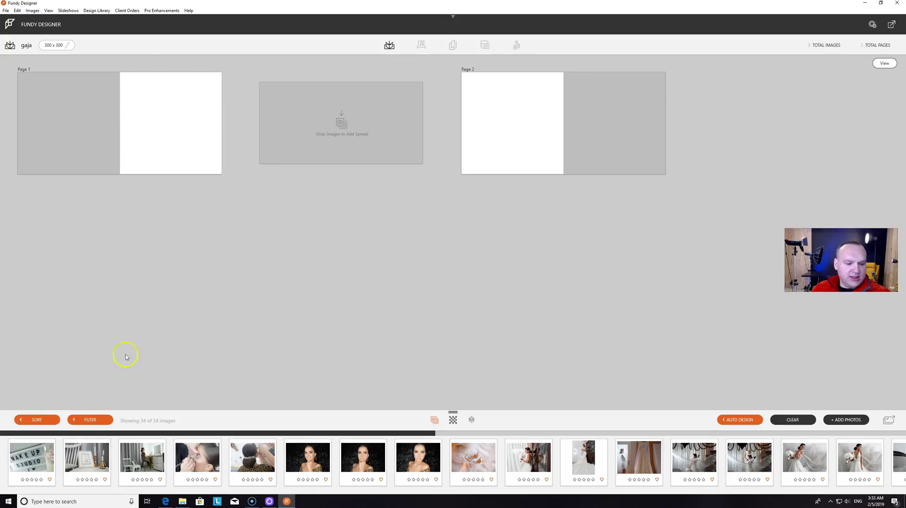
left_click(26, 459)
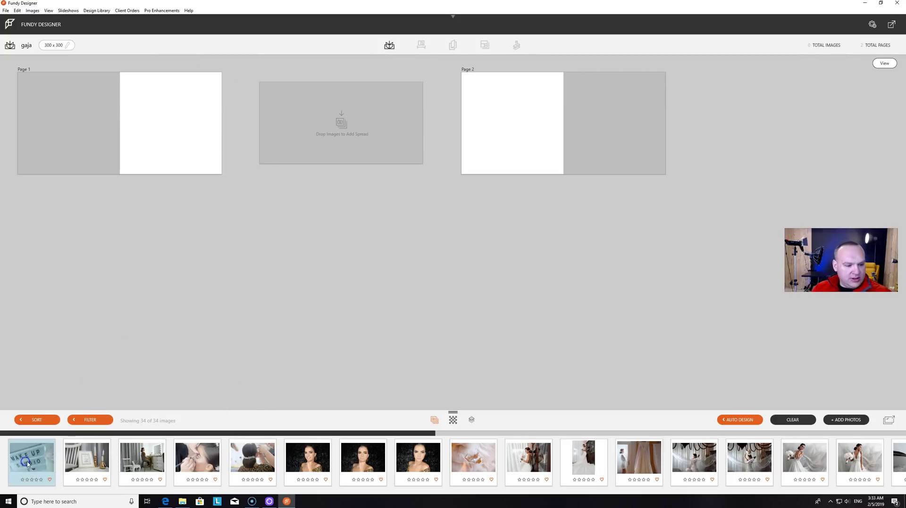
left_click(81, 466, "ctrl")
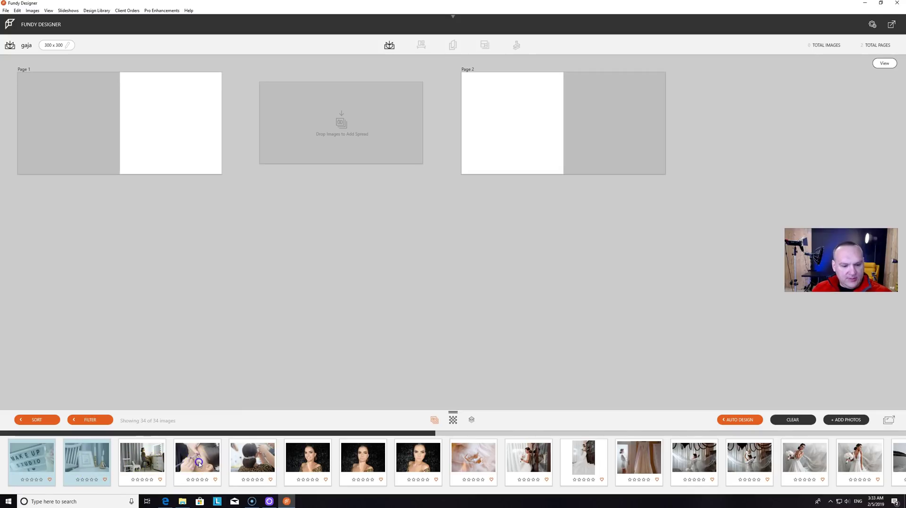
left_click(198, 463, "ctrl")
left_click(253, 465, "ctrl")
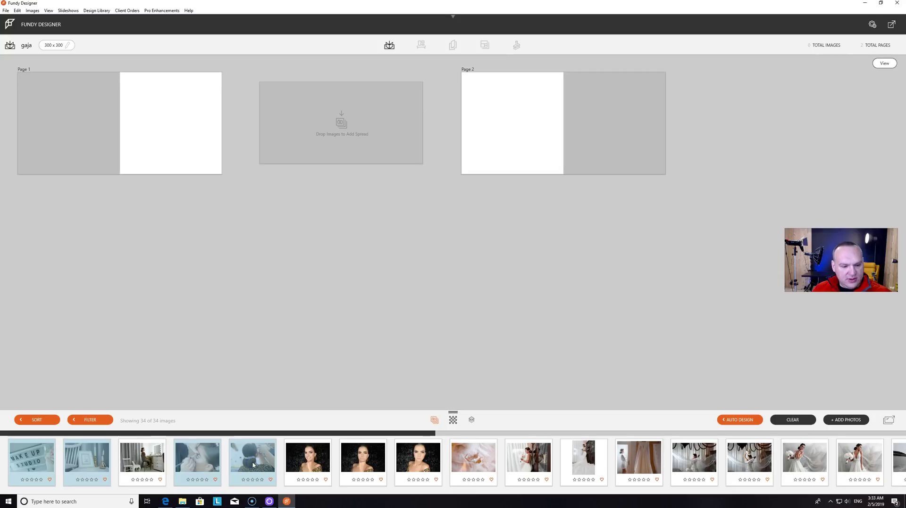
left_click(151, 465, "ctrl")
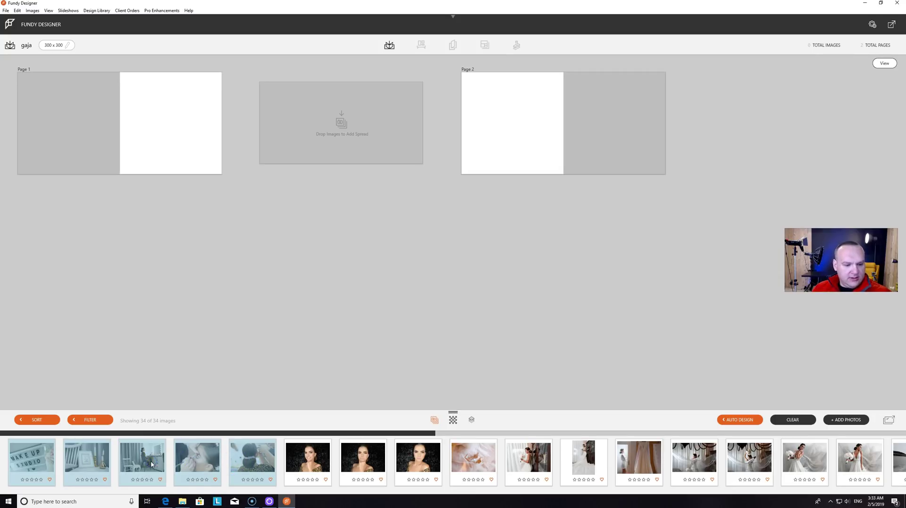
left_click_drag(204, 449, 176, 120)
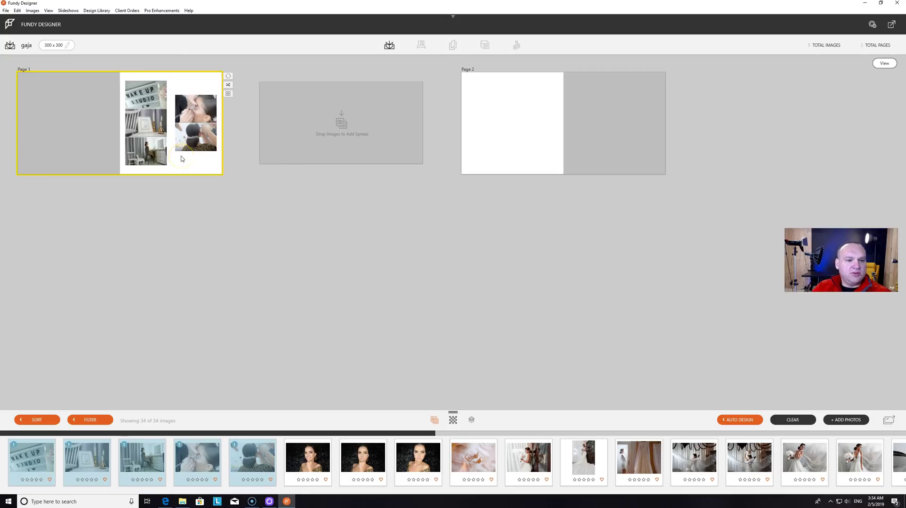
- Apply the Page 1 layout with a large full-height make-up close-up beside four stacked photos, and return to the album overview
double_click(181, 82)
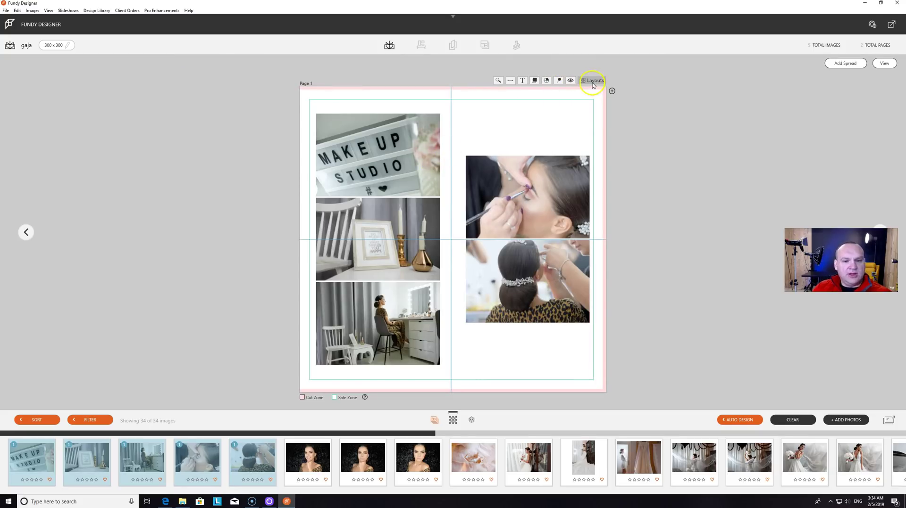
left_click(593, 84)
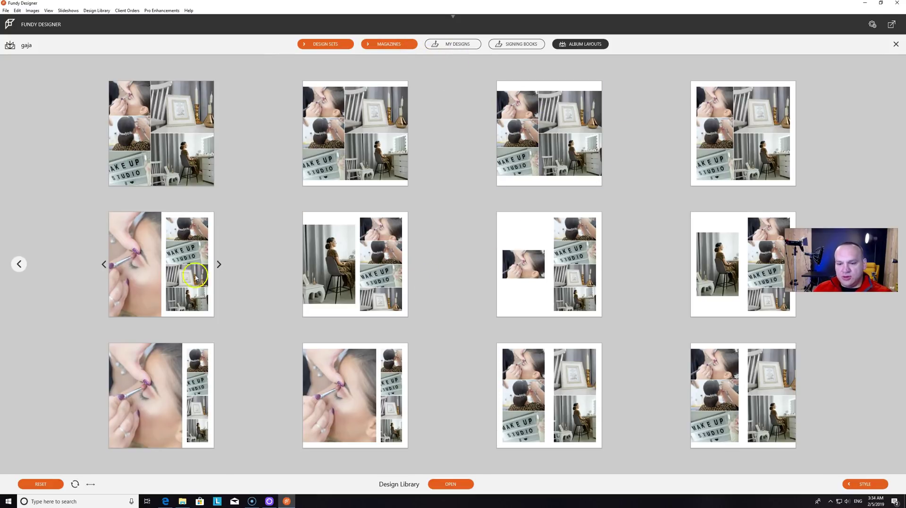
left_click(138, 255)
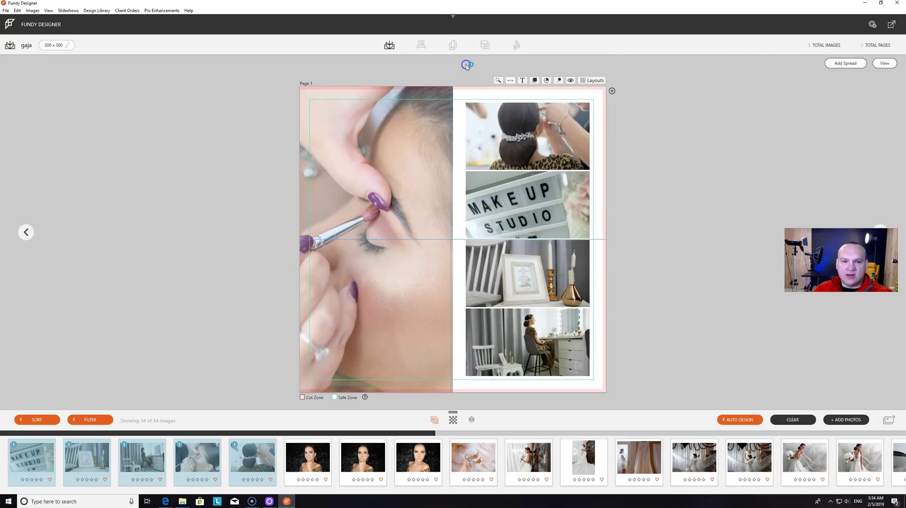
left_click(885, 64)
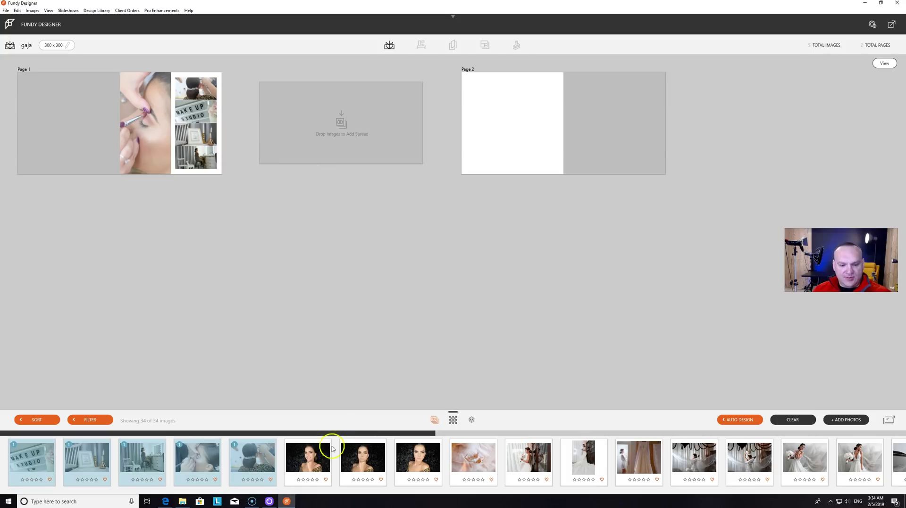
- Add a new spread after Page 1 with the three portraits on a dark background
left_click(307, 460)
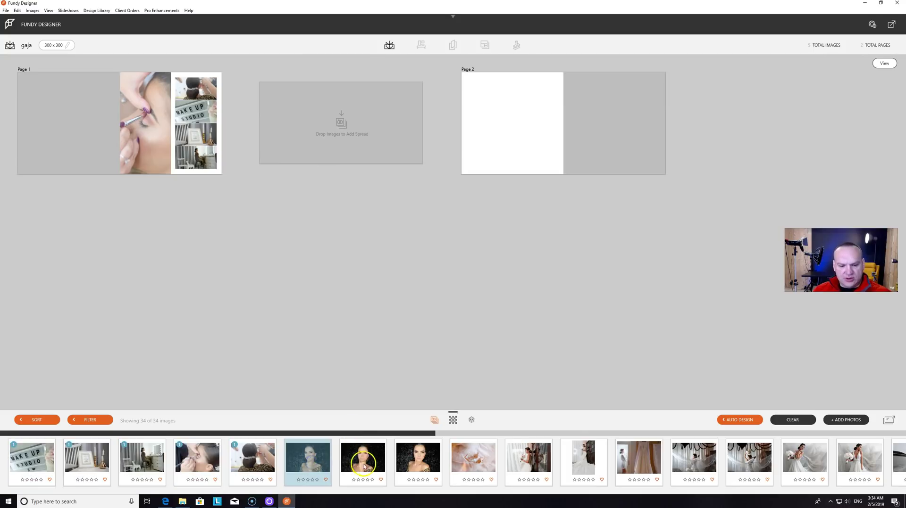
left_click(416, 464, "shift")
left_click_drag(368, 458, 346, 158)
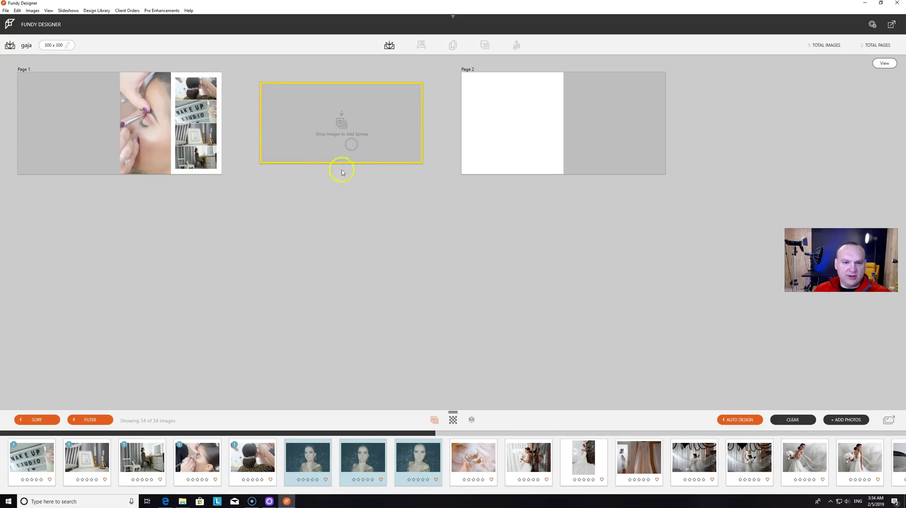
- Change the portrait spread to the borderless layout with two stacked photos beside one large photo
mouse_move(291, 142)
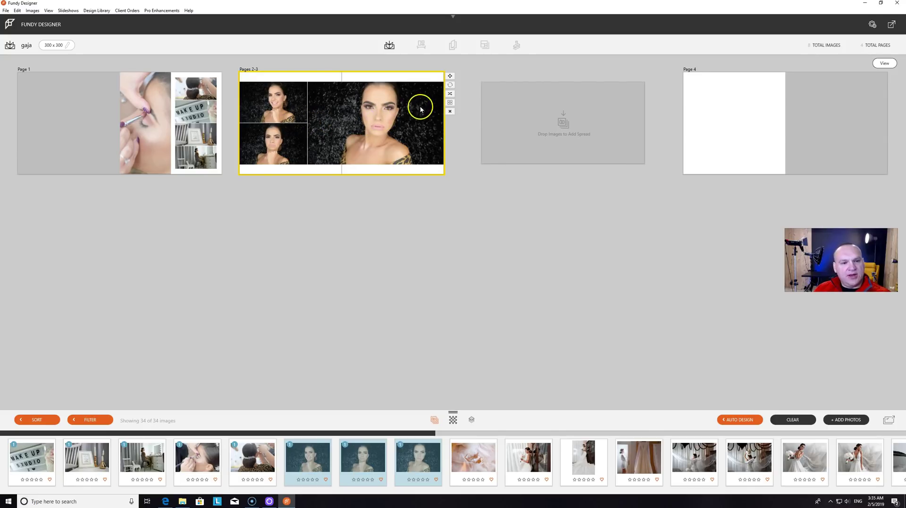
left_click(450, 104)
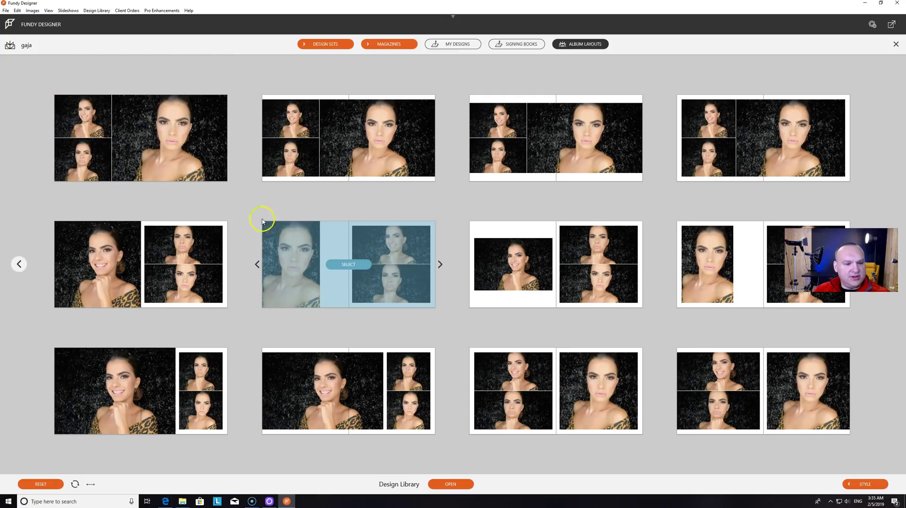
left_click(211, 152)
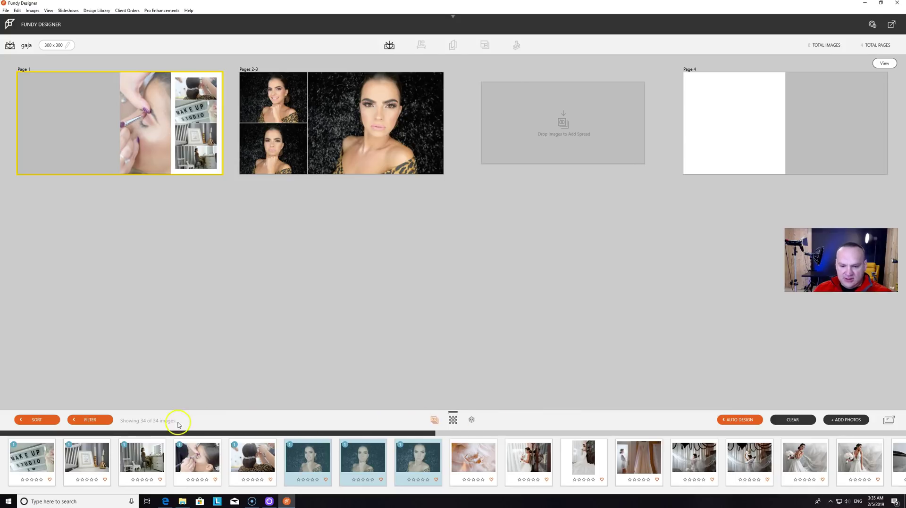
- Add a new spread after Pages 2-3 with the shoes photo, the hanging dress photo and the second bride-with-veil photo under the chandelier
left_click(456, 434)
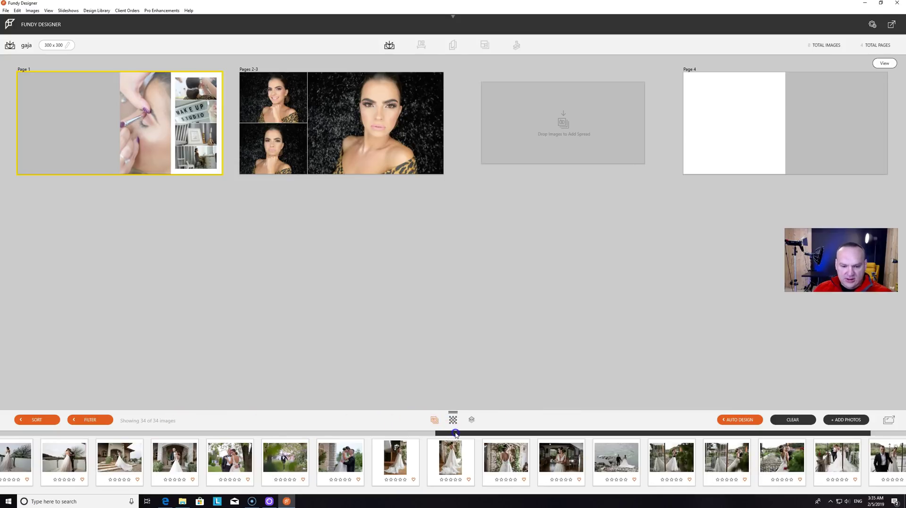
left_click(420, 434)
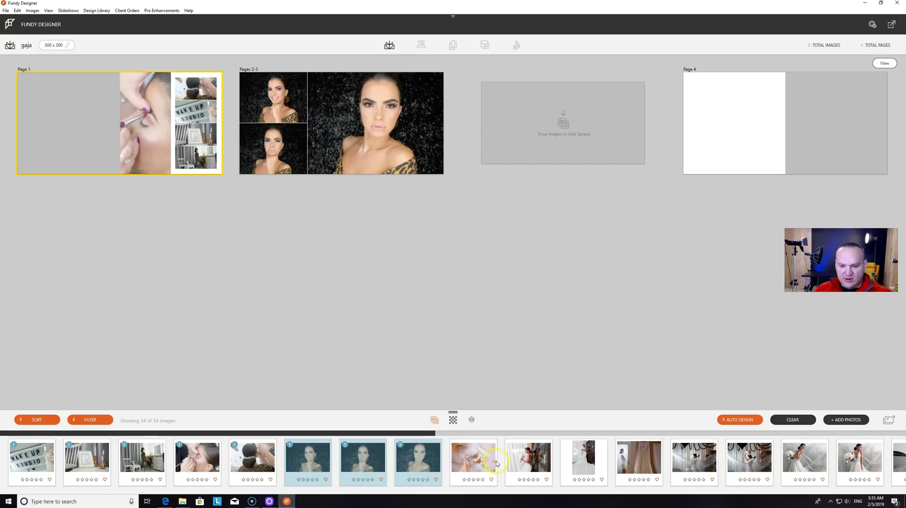
left_click(640, 462)
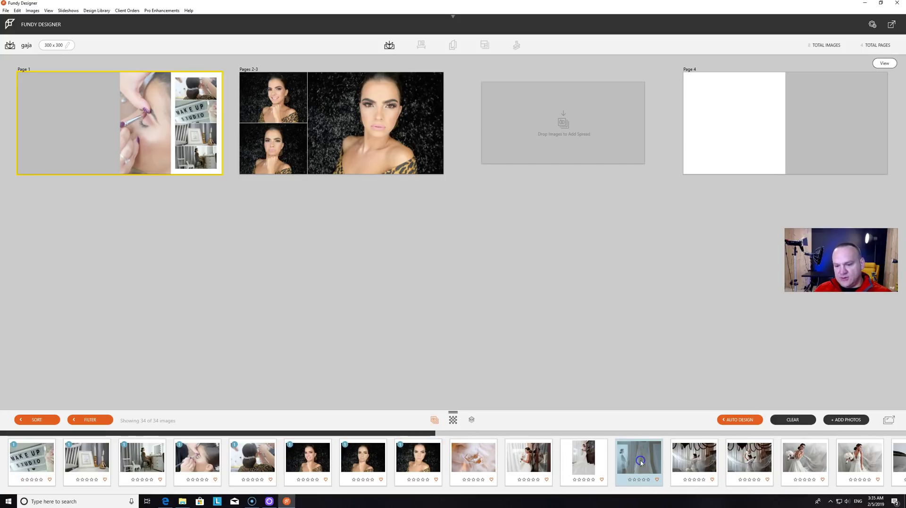
left_click(479, 470, "ctrl")
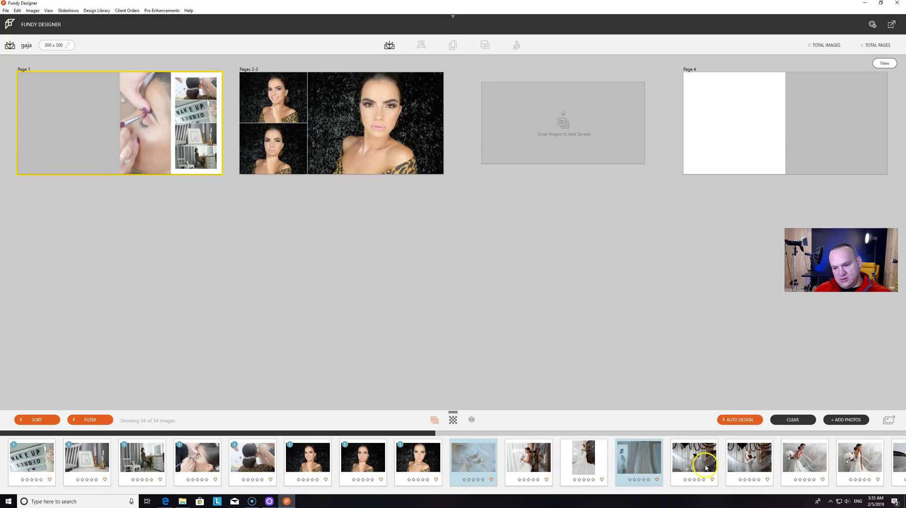
left_click(735, 467, "ctrl")
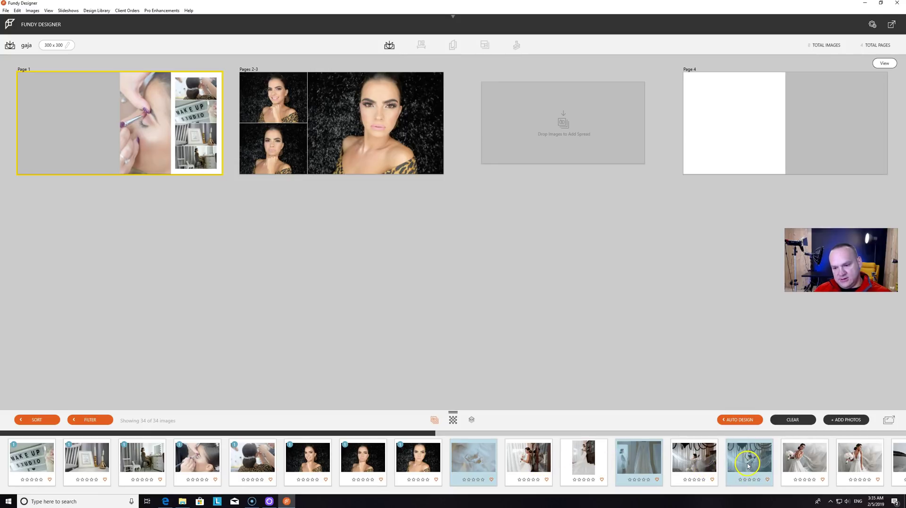
left_click_drag(747, 466, 557, 148)
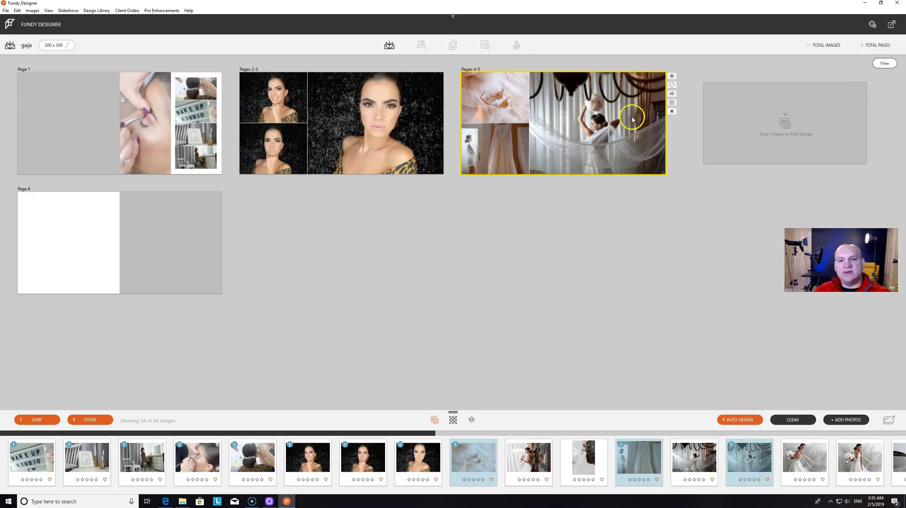
- Change the Pages 4-5 layout to three equal photos side by side in a full-width band, and open the spread for editing
left_click(671, 103)
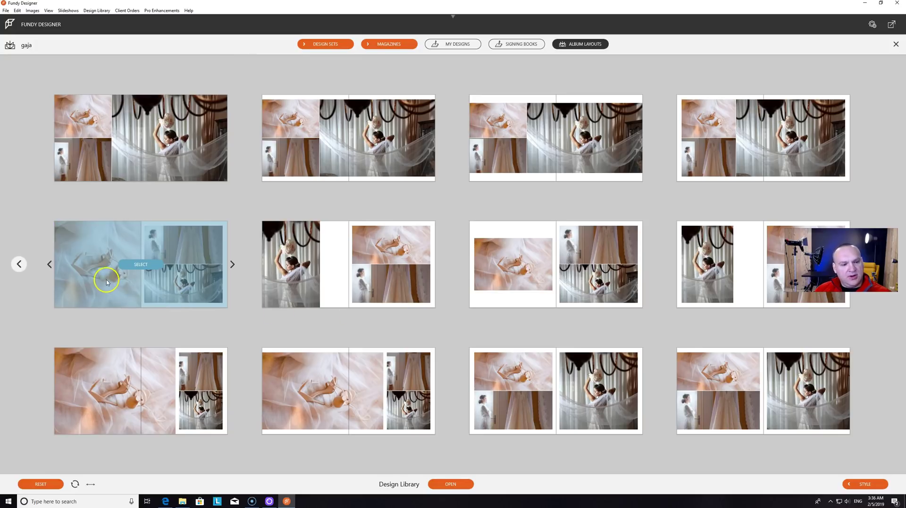
left_click(19, 264)
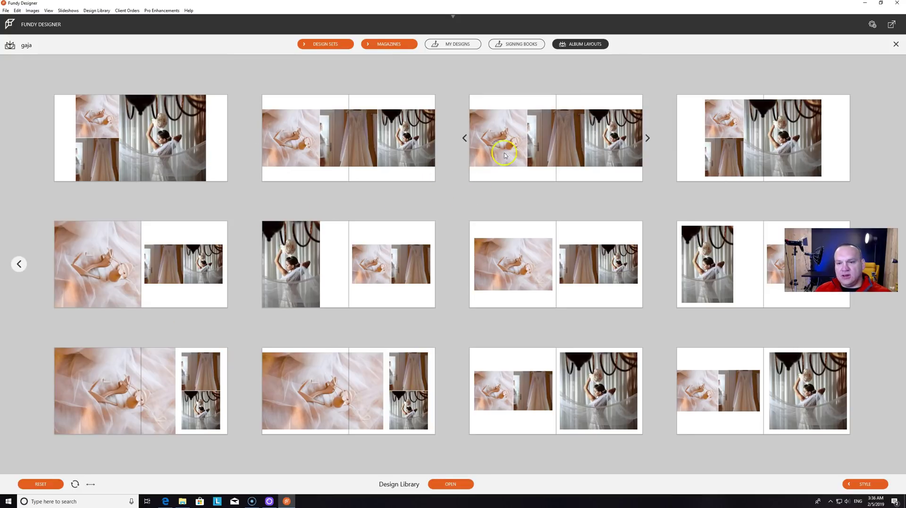
left_click(603, 146)
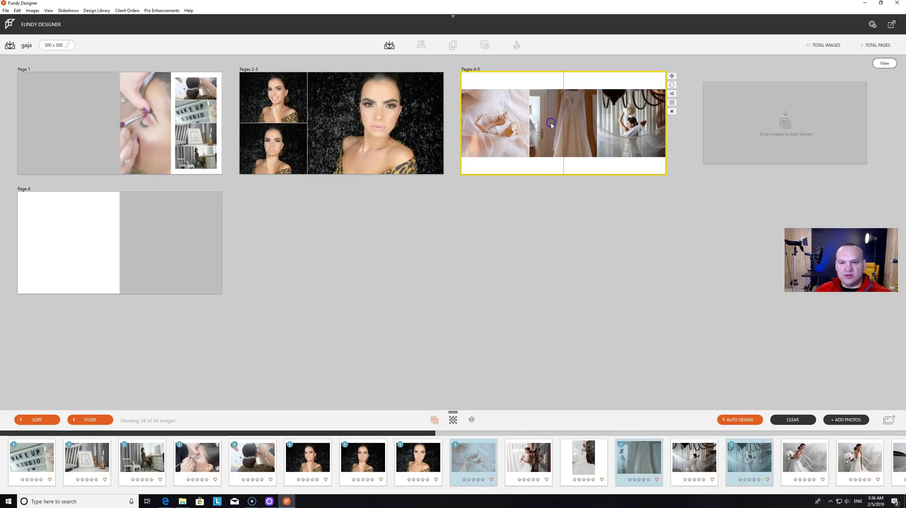
left_click_drag(548, 129, 557, 130)
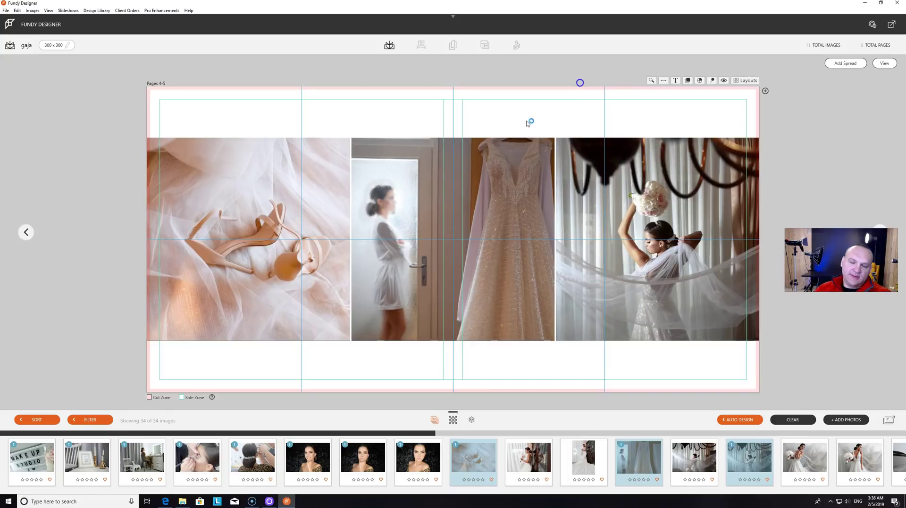
- Enlarge the middle dress photo slightly within its frame on Pages 4-5 and shift its crop
left_click(489, 262)
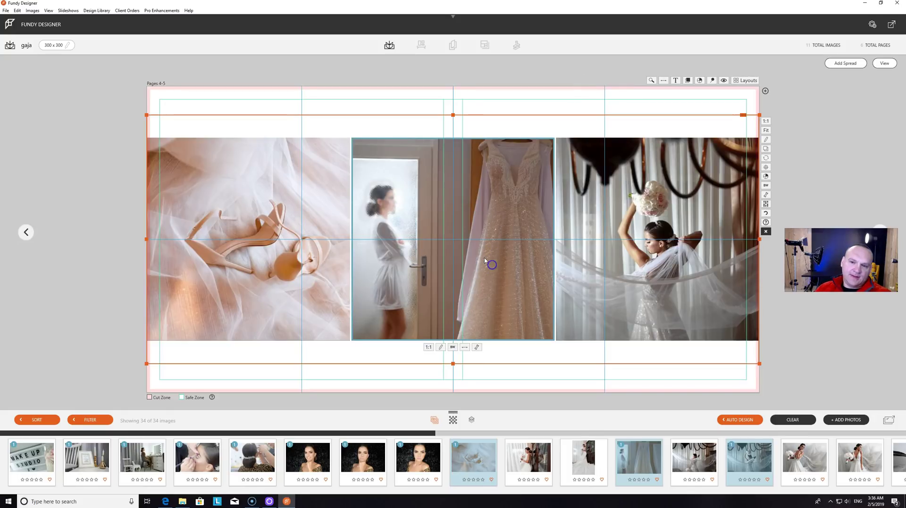
left_click(477, 347)
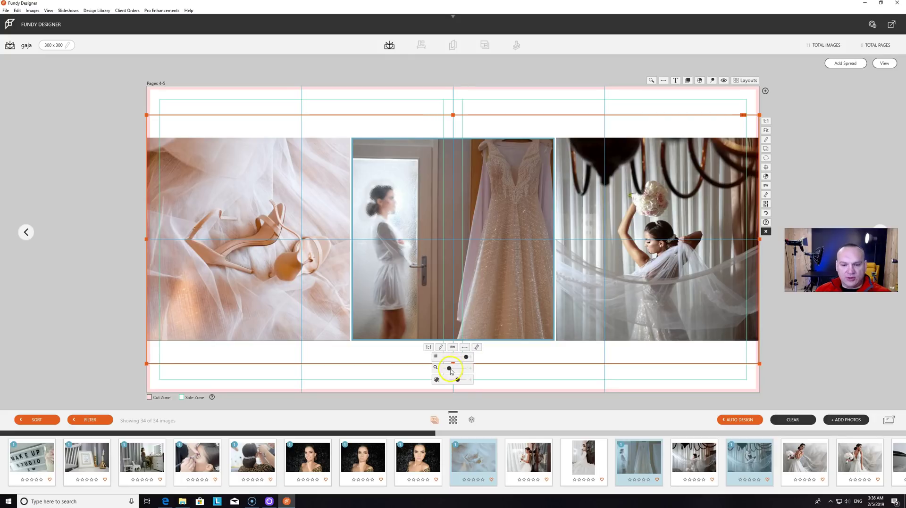
left_click_drag(448, 368, 452, 368)
left_click_drag(463, 299, 470, 290)
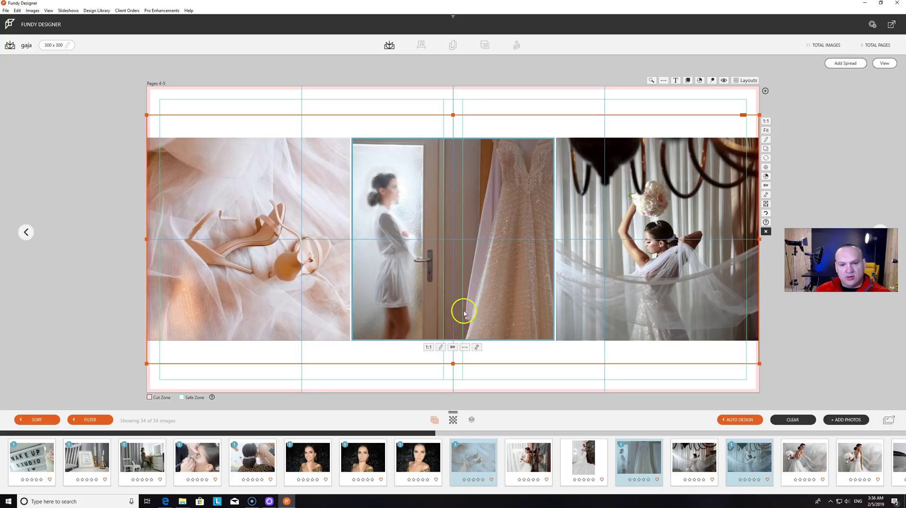
- Convert all three photos on Pages 4-5 to black and white, using Black & White 1 for the middle photo
left_click(451, 348)
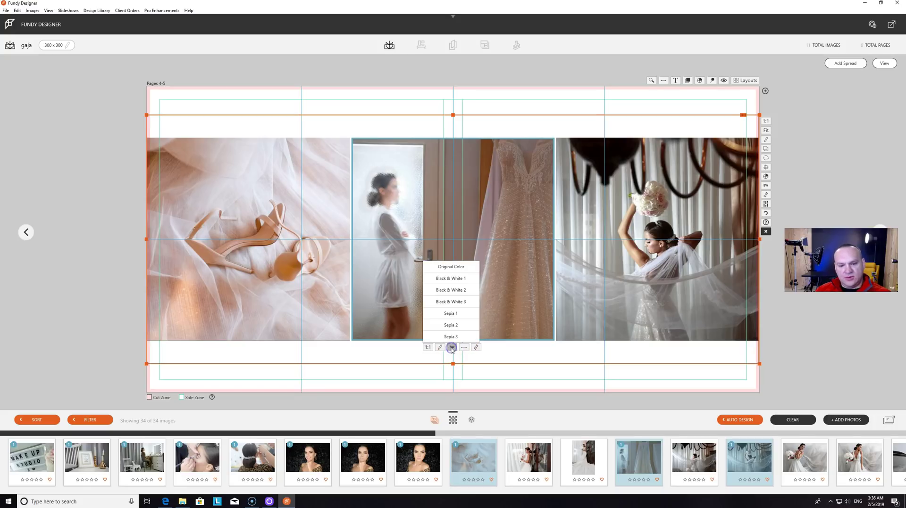
left_click(454, 279)
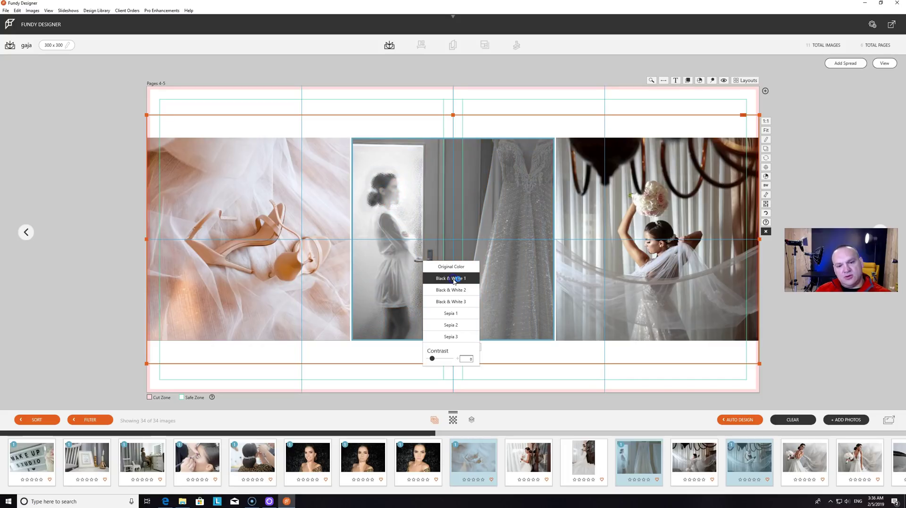
left_click(307, 283)
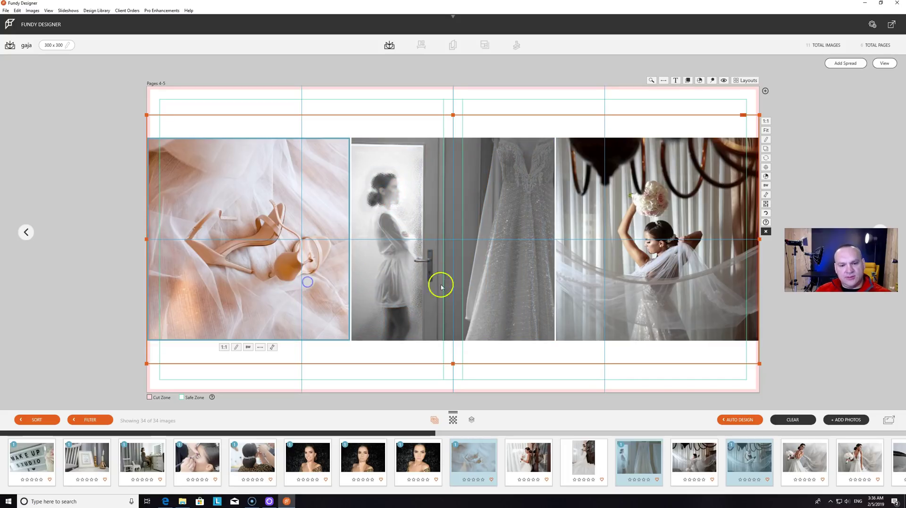
left_click(563, 294)
left_click(331, 319)
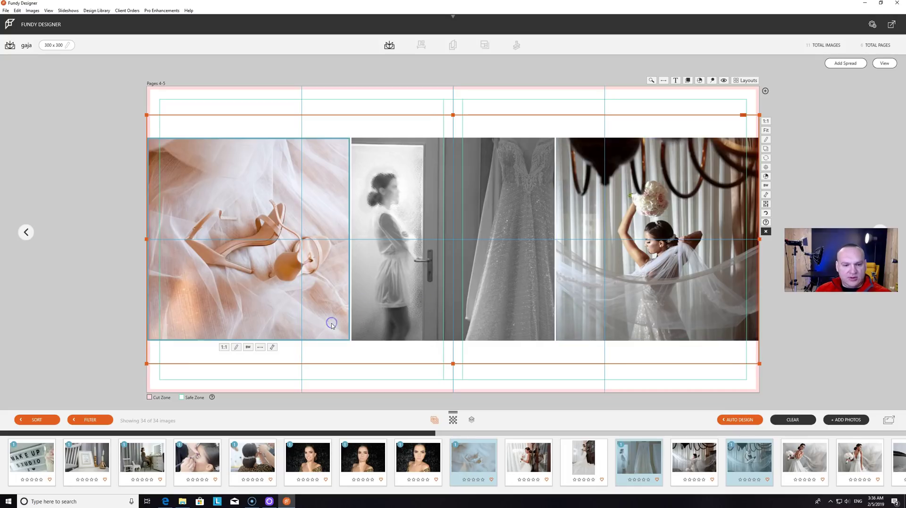
left_click(250, 350)
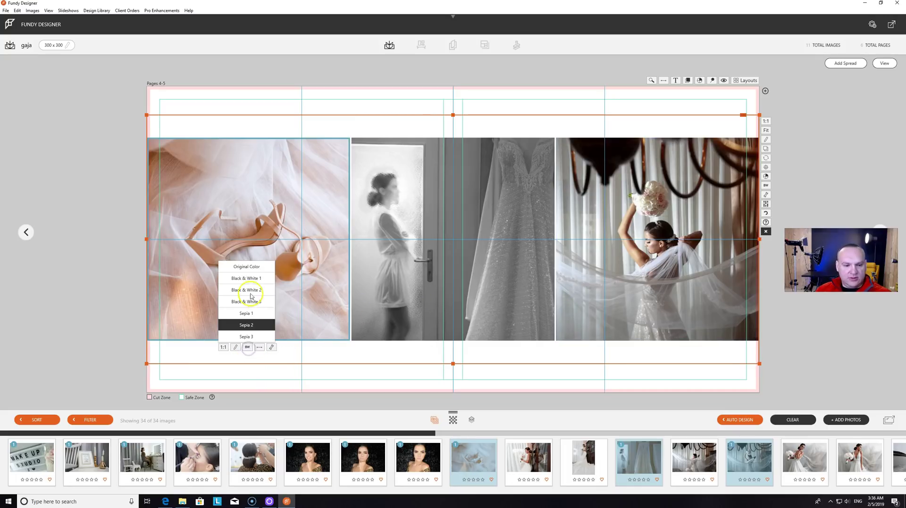
left_click(601, 279)
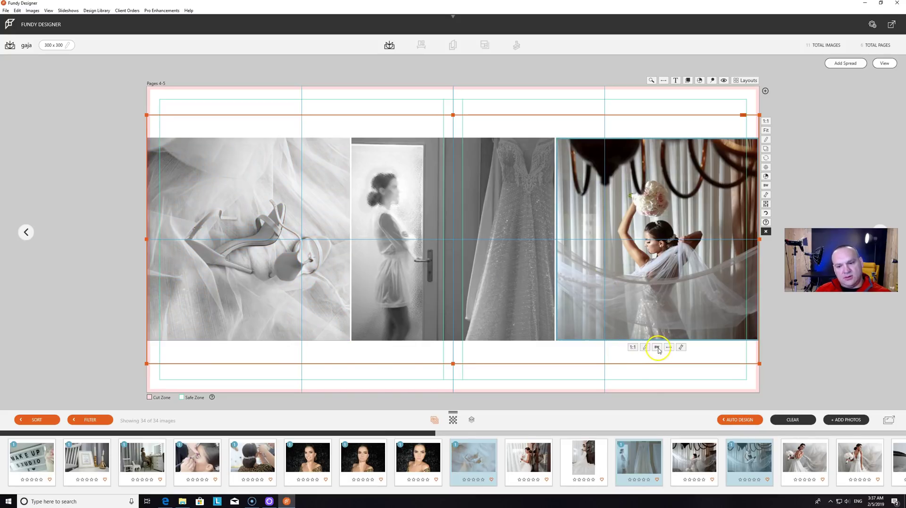
left_click(657, 348)
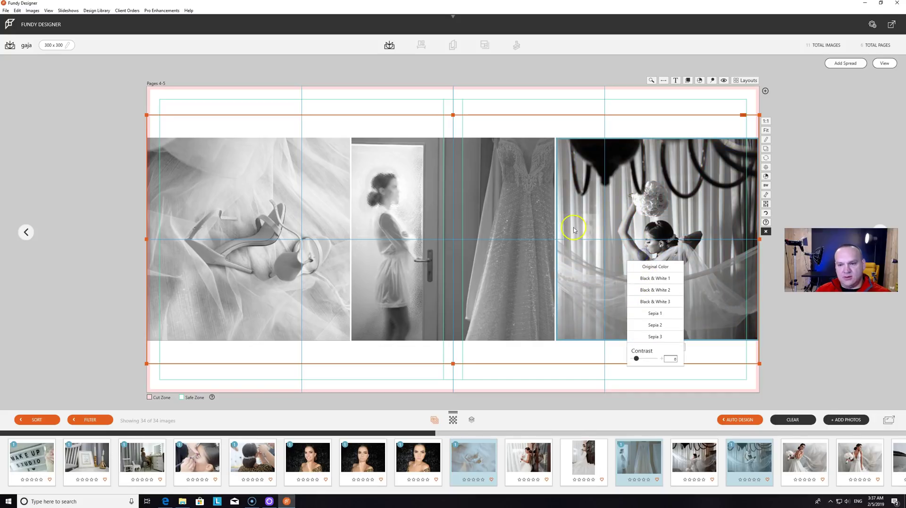
- Zoom the middle photo back out within its frame to include the whole dress, and return to the album overview
left_click(500, 218)
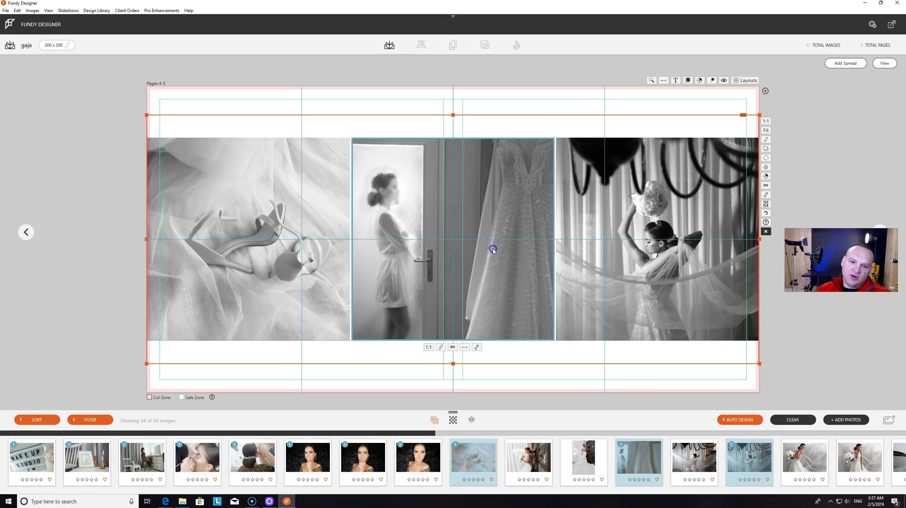
left_click(476, 348)
left_click_drag(452, 372, 449, 370)
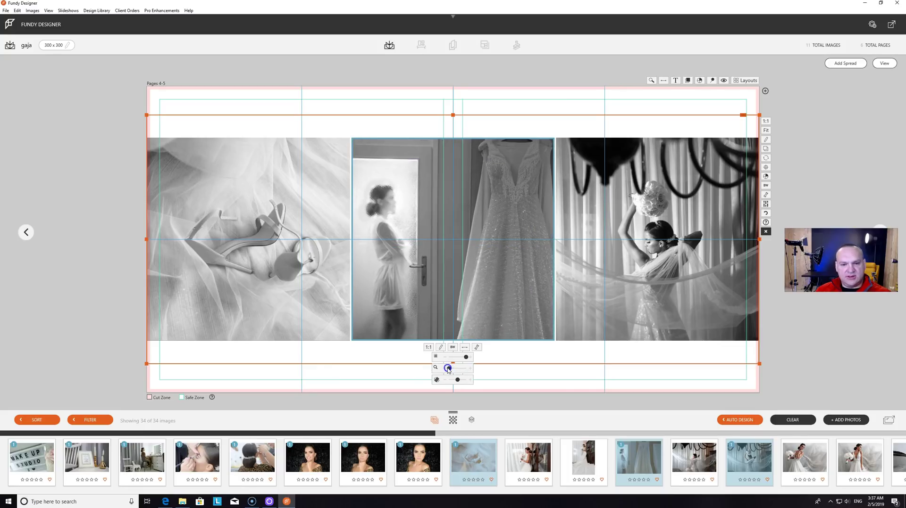
left_click(452, 283)
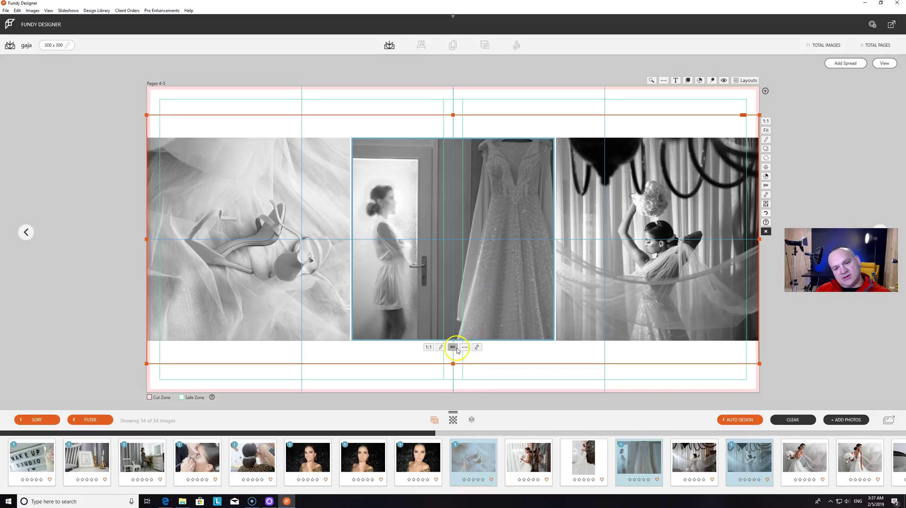
left_click(475, 308)
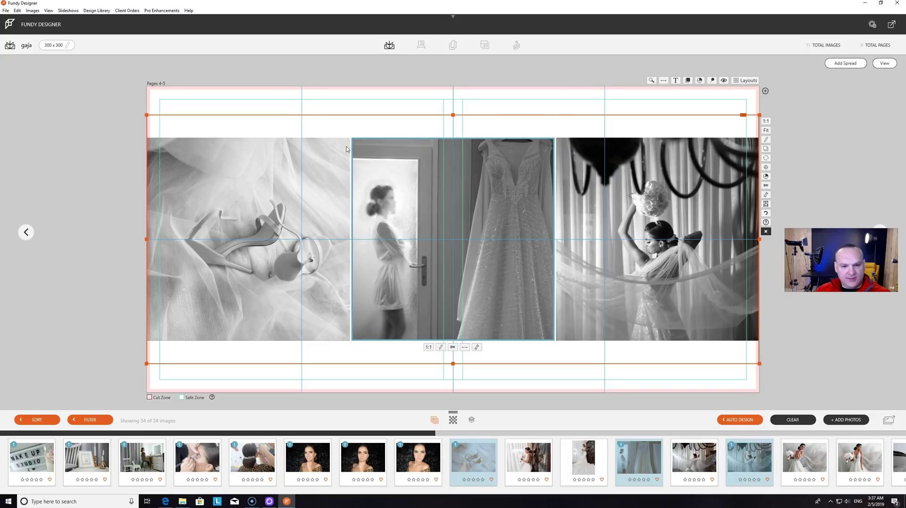
left_click(885, 64)
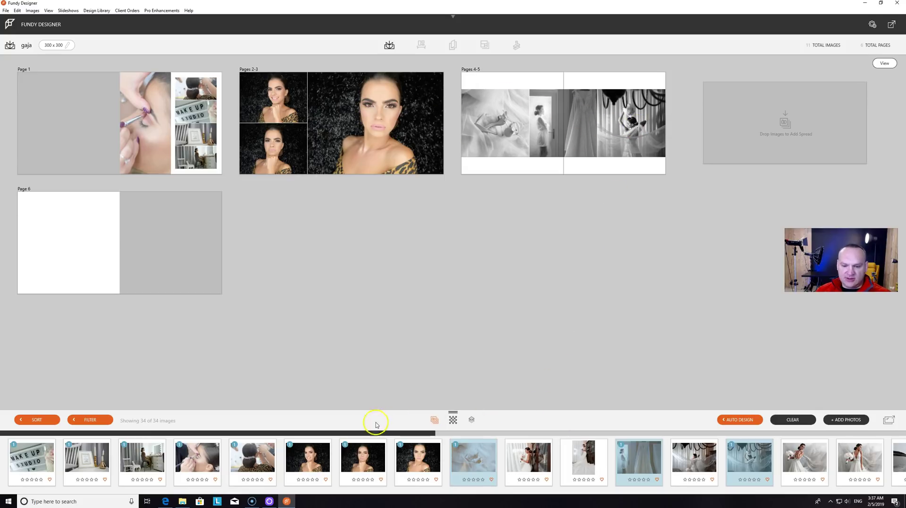
- Add a new spread after Pages 4-5 with the unused photo of the bride and her veil under the chandelier
left_click_drag(348, 434, 469, 439)
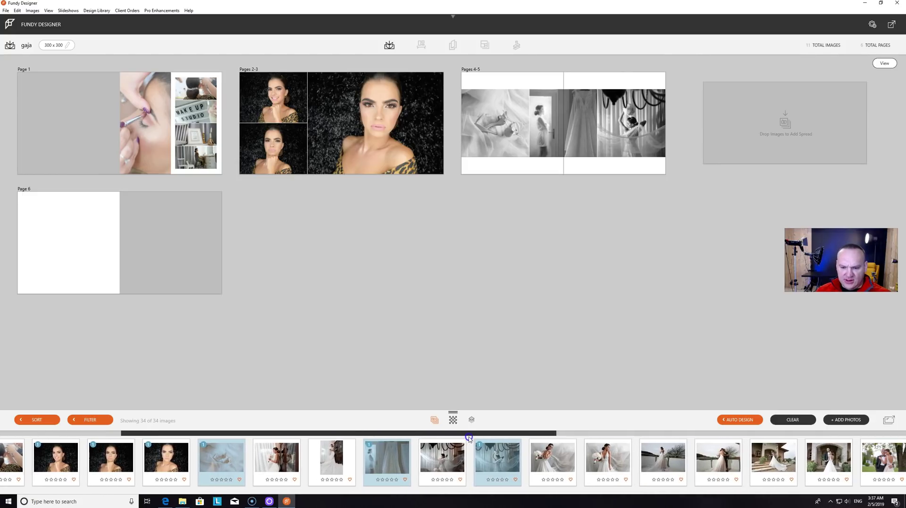
left_click(441, 467)
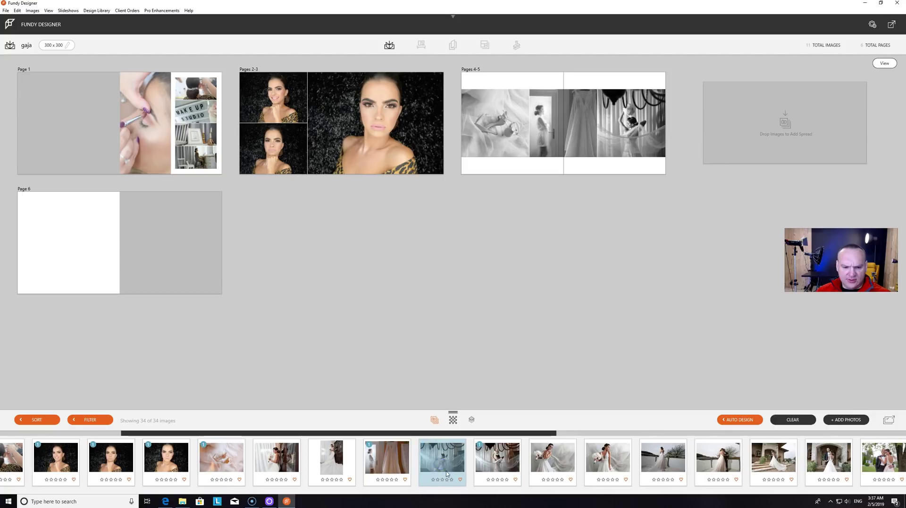
left_click_drag(442, 469, 707, 198)
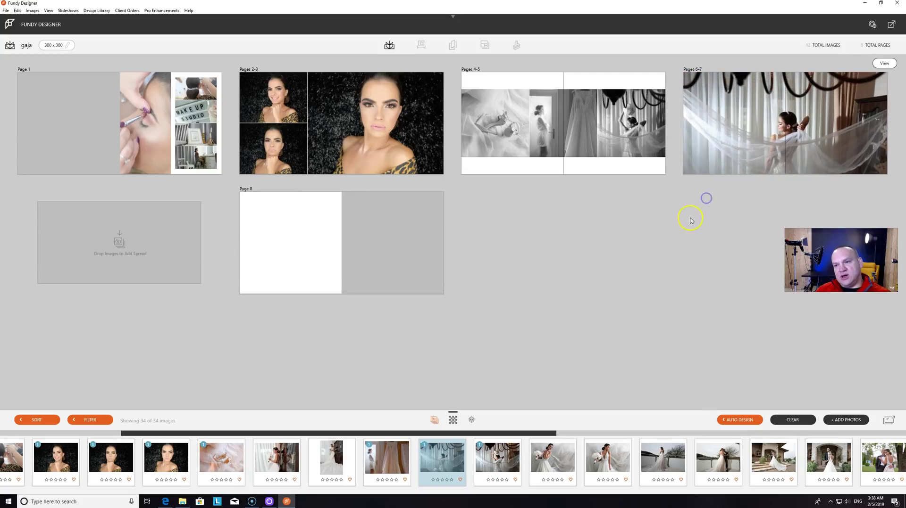
- Add the two photos of the bride holding her bouquet against the flowing veil to the Pages 6-7 spread
left_click(548, 465)
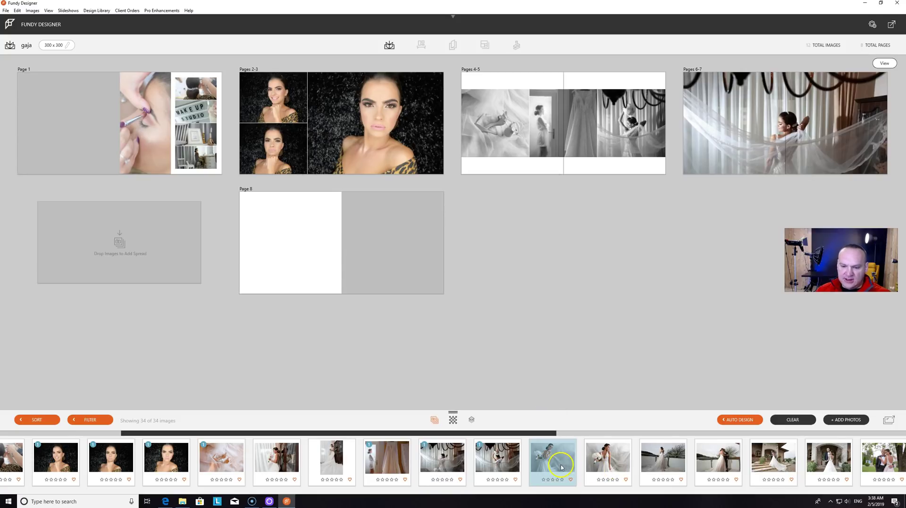
left_click_drag(563, 461, 705, 209)
left_click_drag(828, 151, 823, 148)
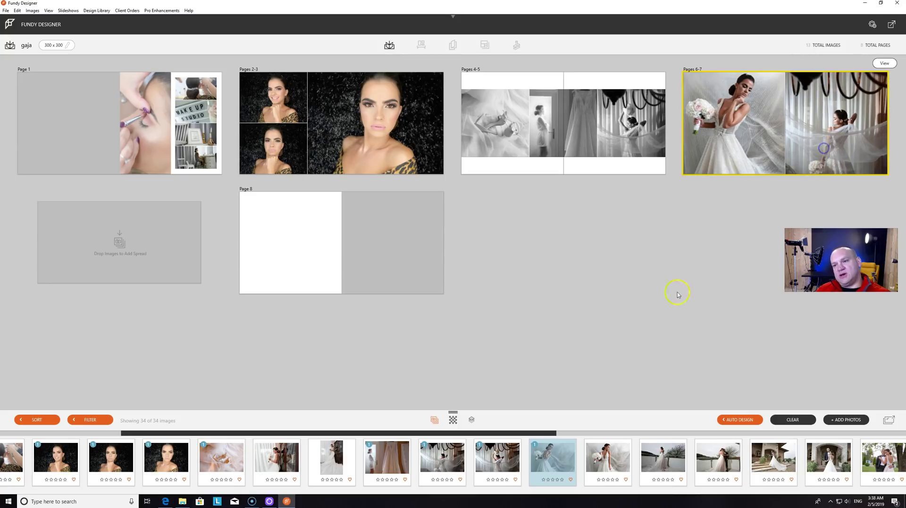
left_click_drag(614, 458, 808, 134)
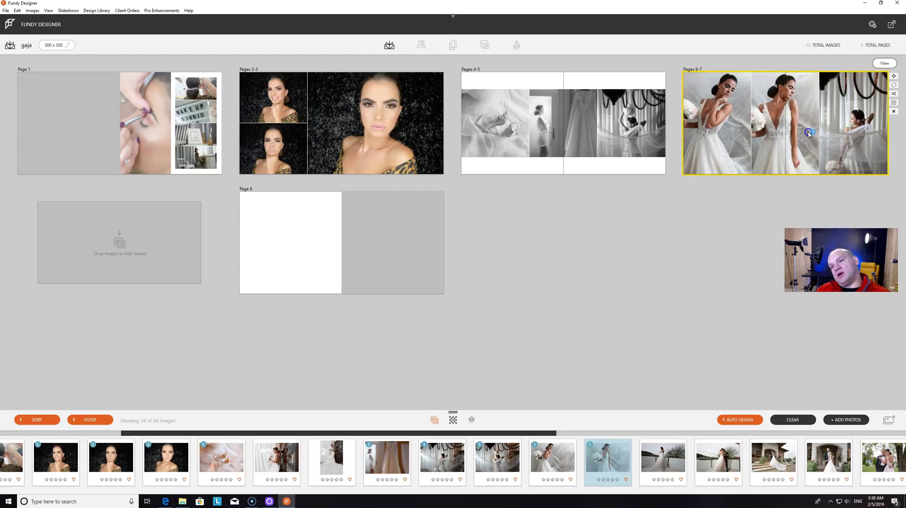
- Browse the album layouts for the Pages 6-7 spread, reset the layout style, and return to the overview without applying one
left_click(893, 103)
mouse_move(364, 246)
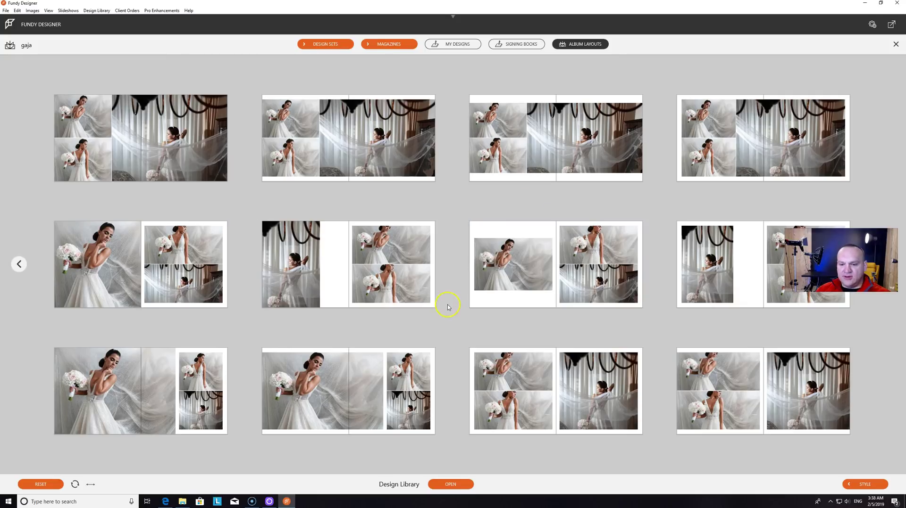
mouse_move(384, 294)
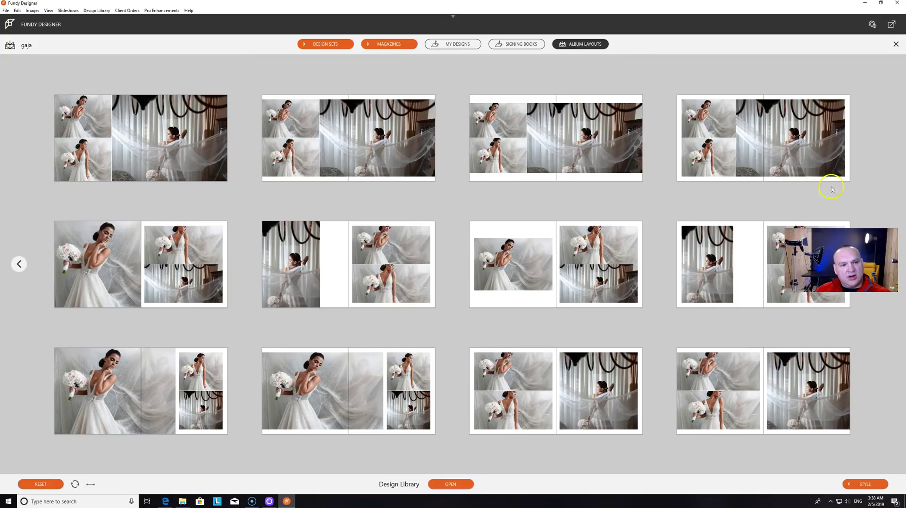
mouse_move(817, 379)
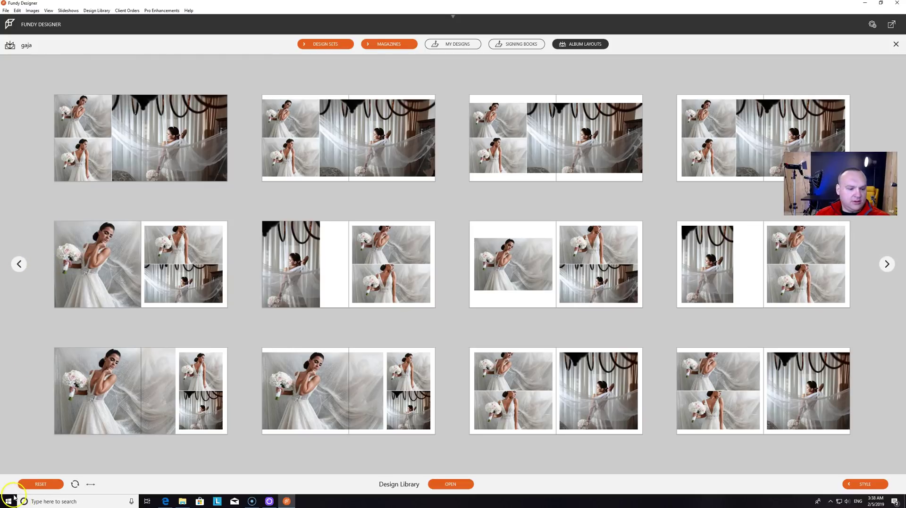
left_click(26, 484)
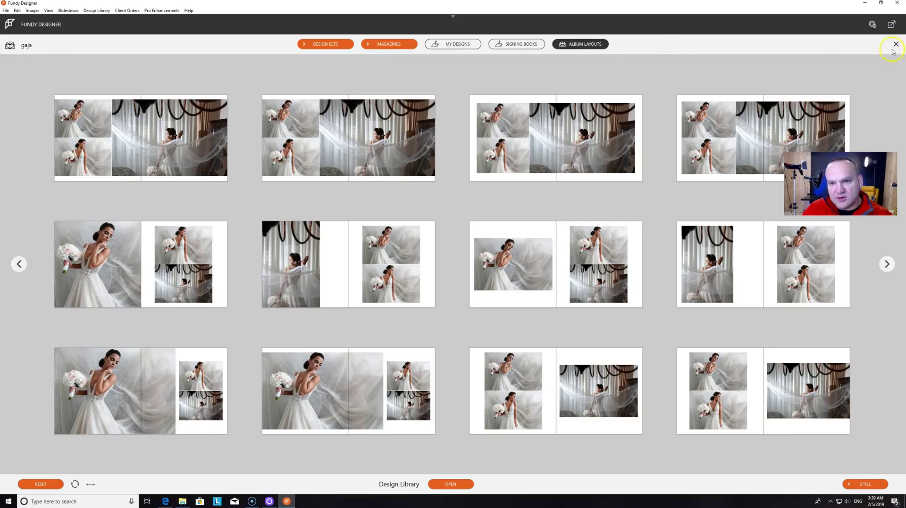
left_click(897, 45)
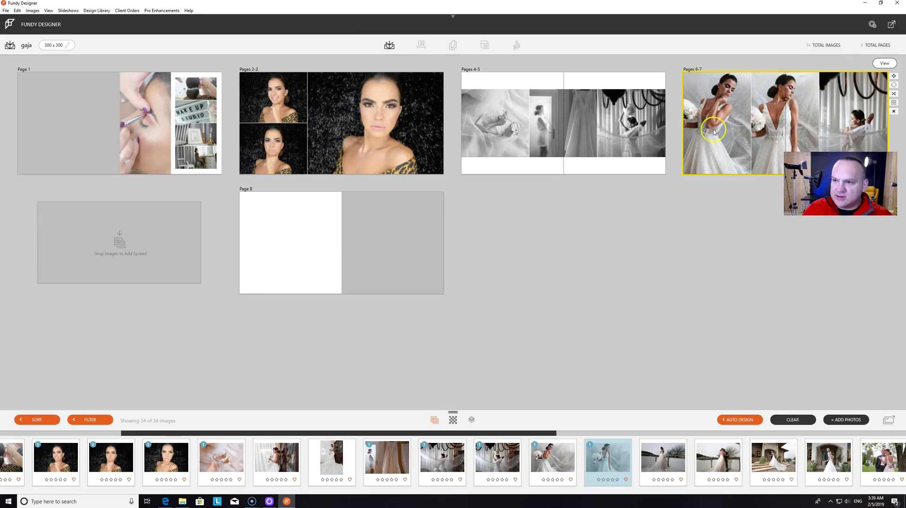
- Delete the photo of the bride under the chandelier from Pages 6-7 and return to the album overview
left_click(828, 115)
left_click(828, 115)
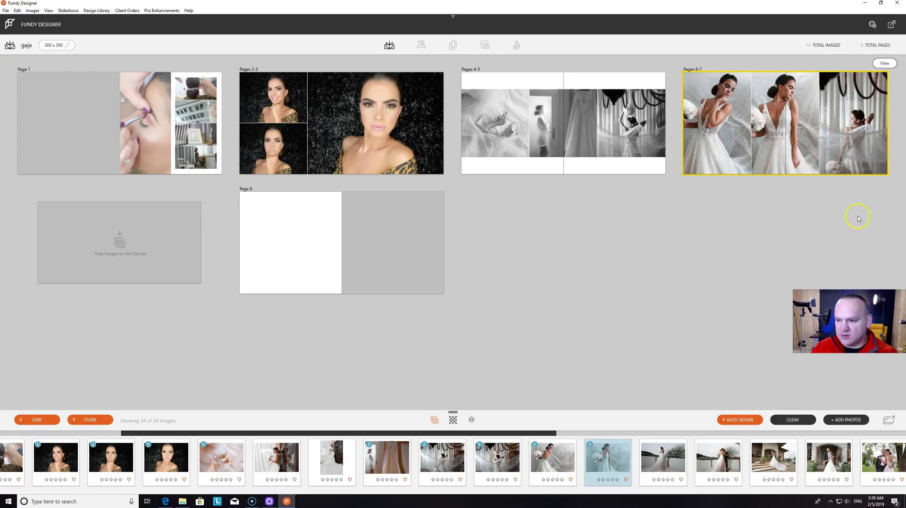
left_click(853, 131)
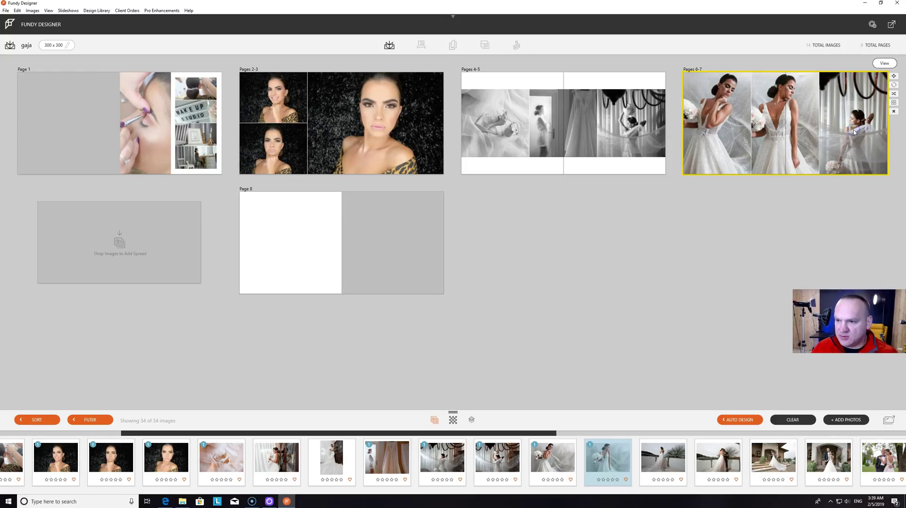
left_click(853, 131)
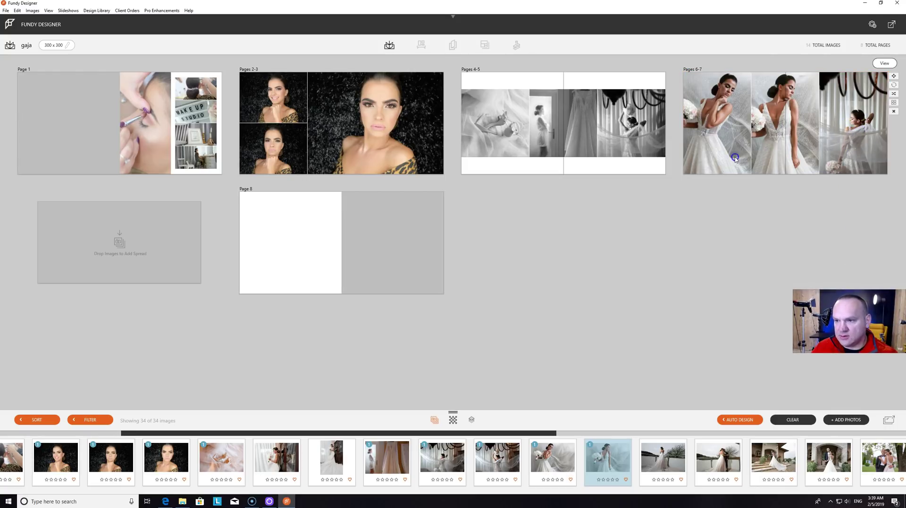
double_click(876, 127)
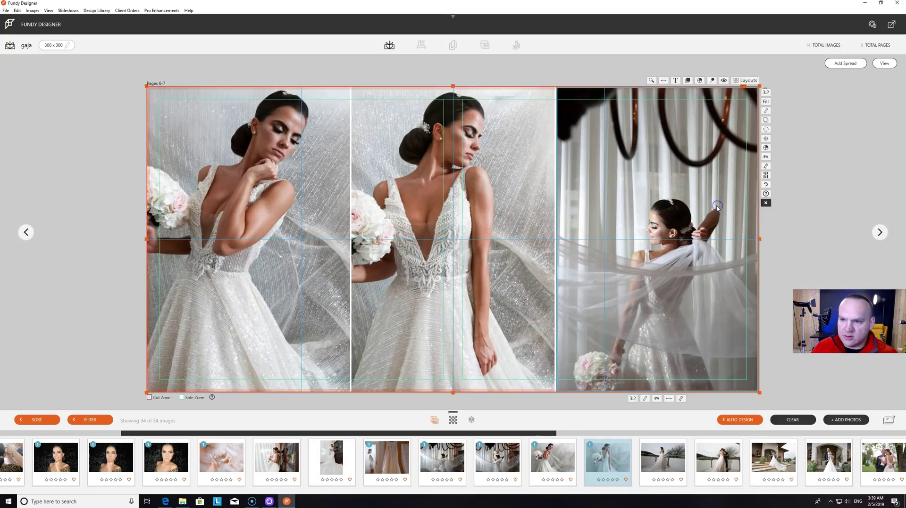
key("Delete")
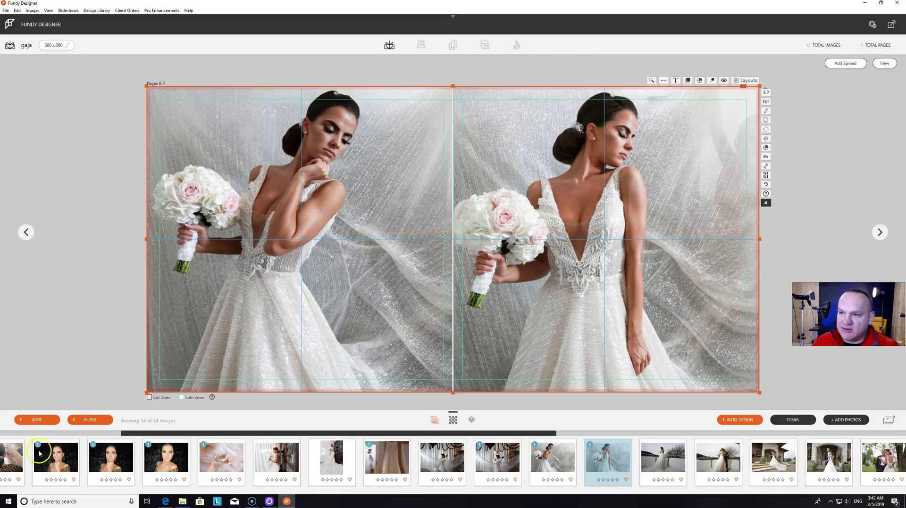
key("Escape")
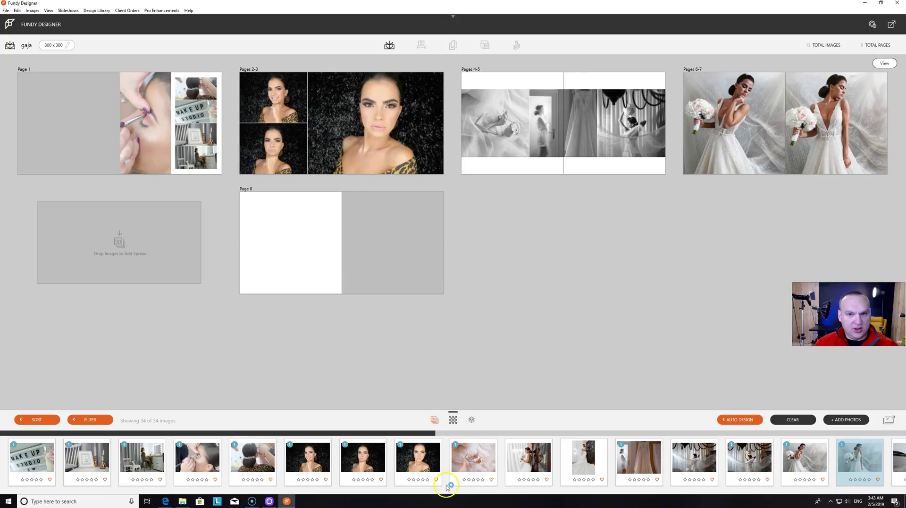
- Add a new spread after Pages 6-7 with the two photos of the bride at the greenery-covered brick wall and the adjacent indoor portrait
left_click(455, 433)
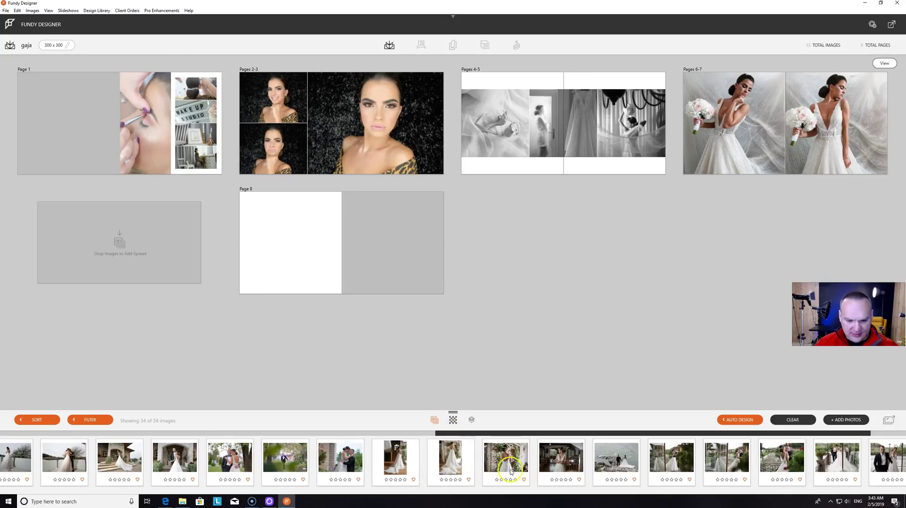
left_click(450, 456)
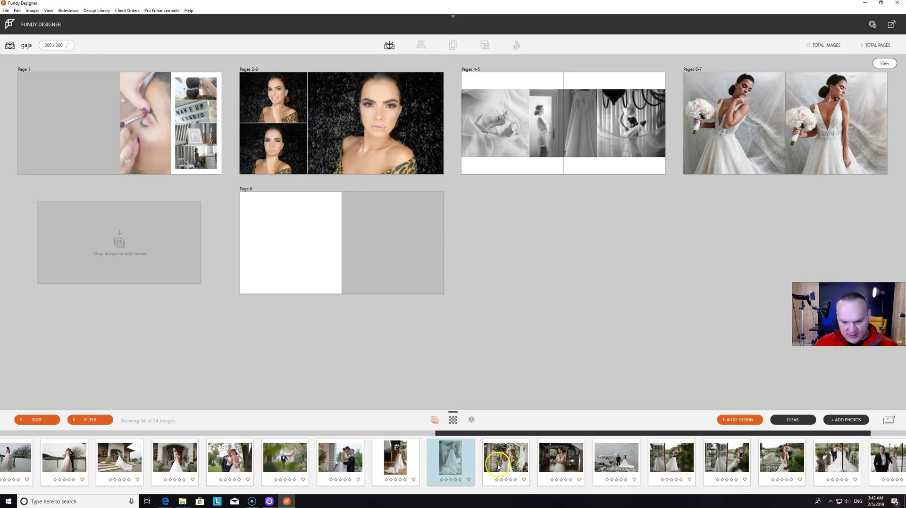
left_click(504, 460, "ctrl")
left_click(553, 465, "ctrl")
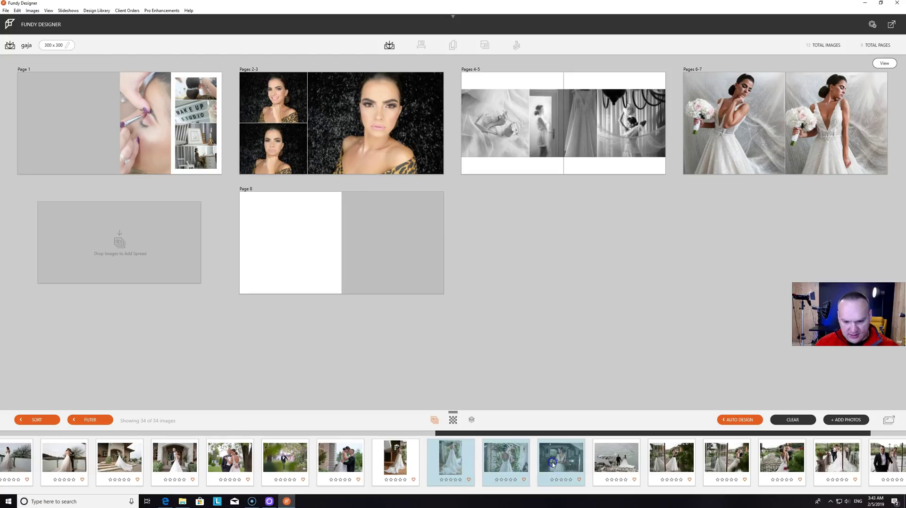
left_click_drag(489, 468, 158, 258)
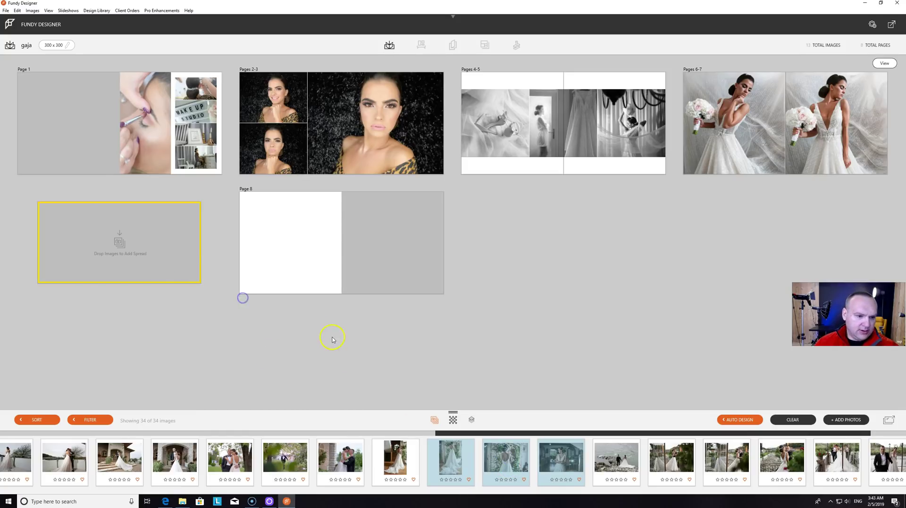
left_click(177, 269)
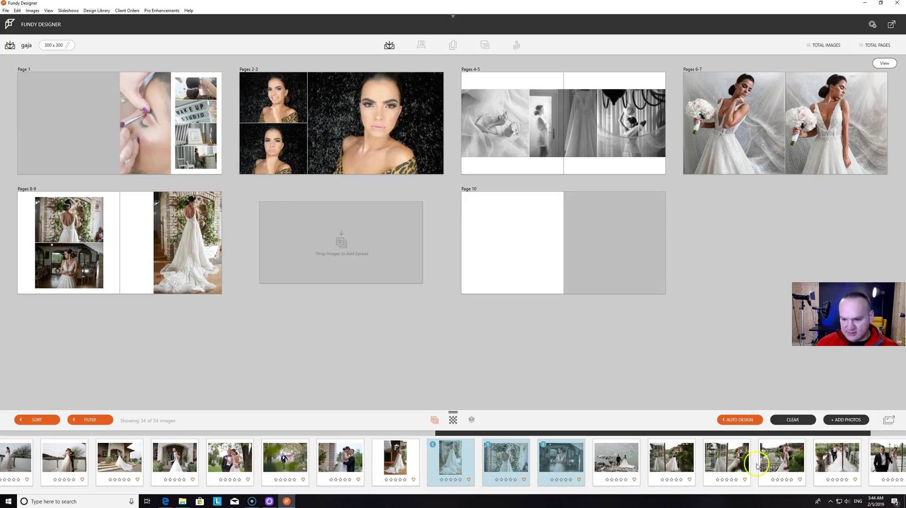
- Add a Pages 10-11 spread with three photos of the couple by the garden railing, on the bridge and beside the lake
left_click(836, 463)
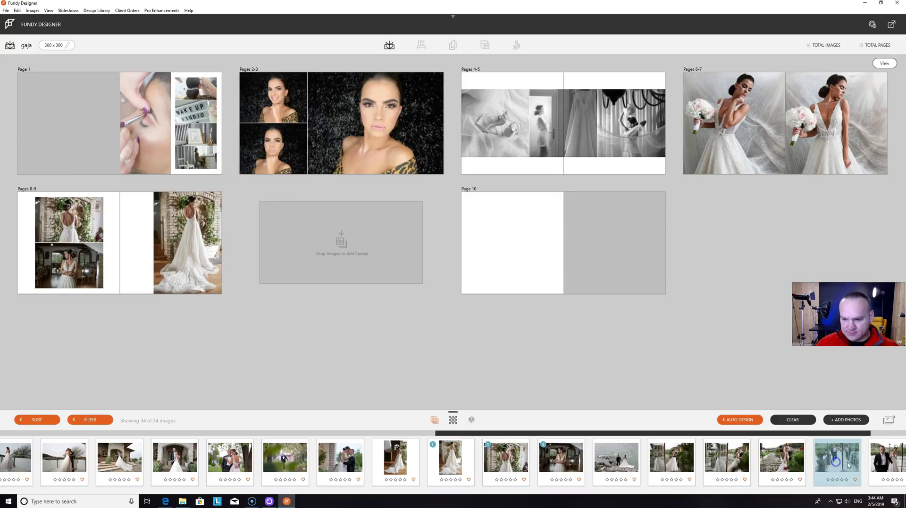
left_click(878, 468, "ctrl")
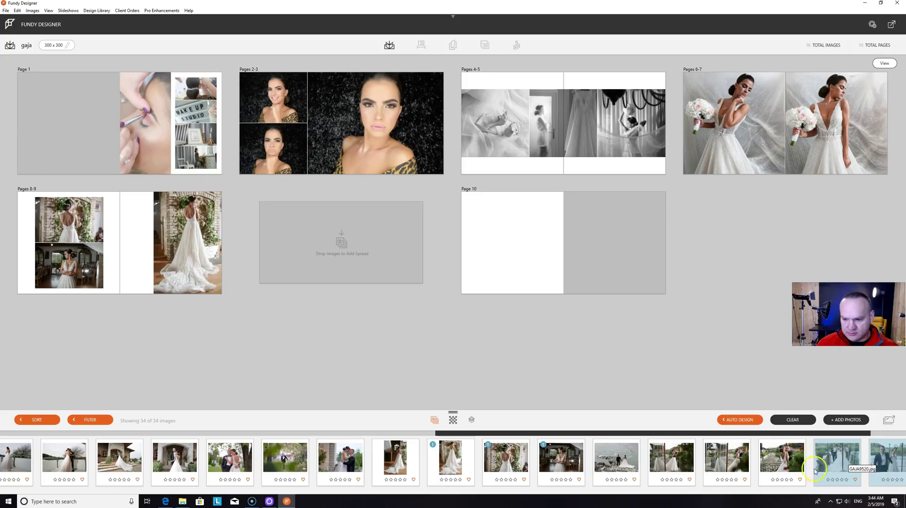
left_click(791, 469, "ctrl")
left_click_drag(787, 469, 324, 263)
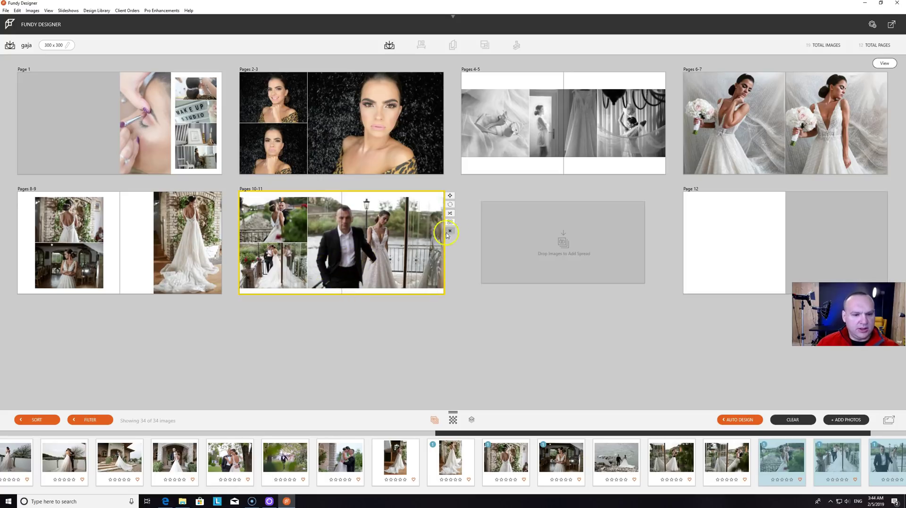
- Add a Pages 12-13 spread with the single photo of the couple walking hand in hand through the park
left_click(288, 459)
mouse_move(292, 460)
left_mouse_down()
mouse_move(487, 297)
mouse_move(568, 252)
mouse_move(548, 289)
left_mouse_up()
left_click(558, 278)
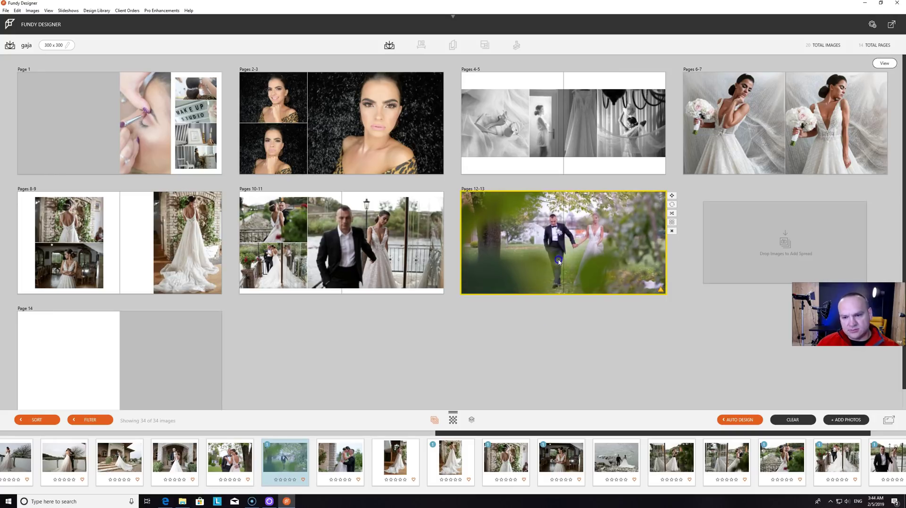
- Add a Pages 14-15 spread with the couple on the river rocks, and shift the photo up in its frame to show the dress train
left_click(610, 458)
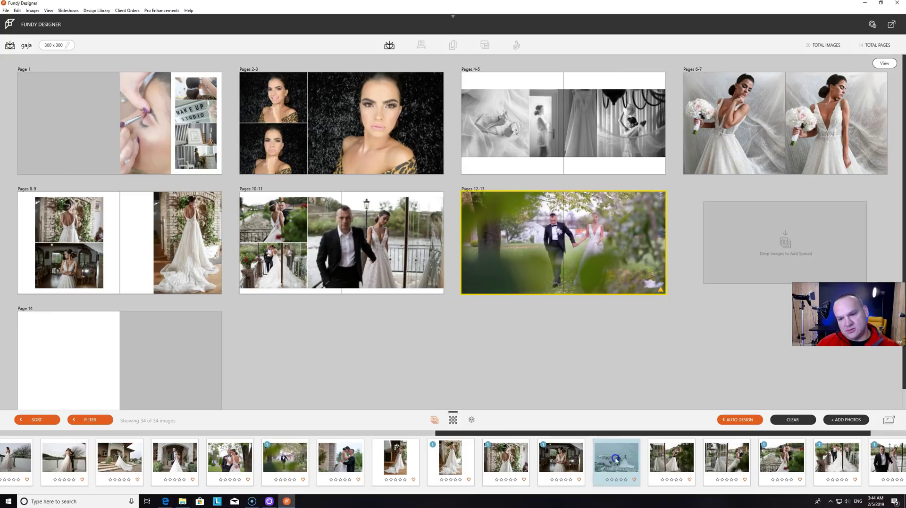
left_click_drag(620, 457, 748, 266)
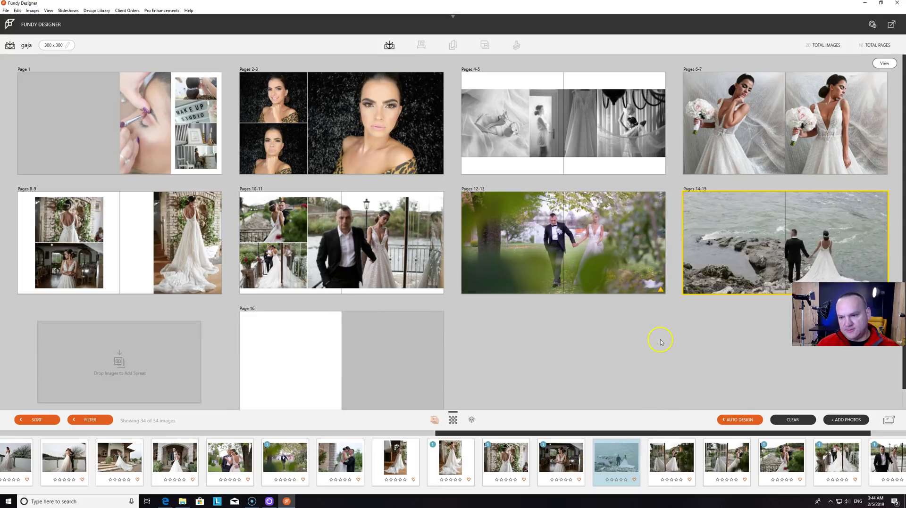
left_click_drag(743, 260, 743, 252)
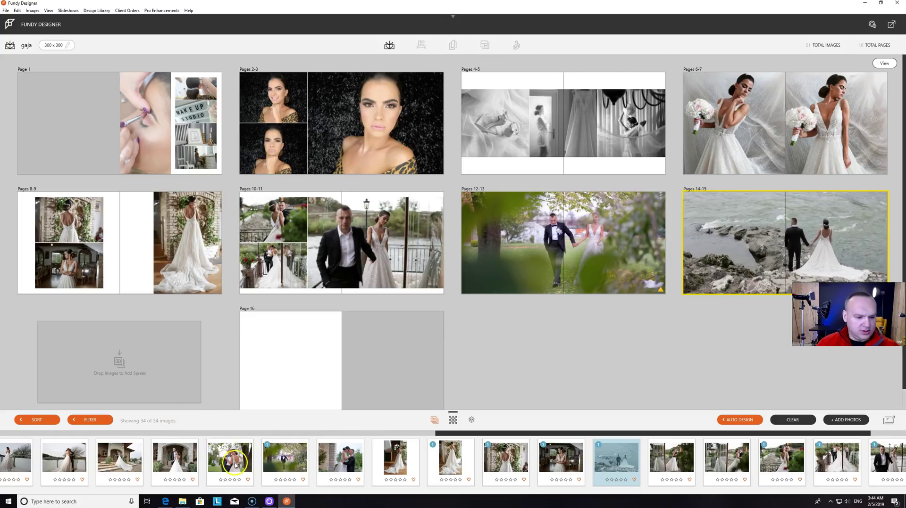
- Add a Pages 16-17 spread with three couple photos, and apply the full-bleed layout with two stacked photos beside the large archway photo
left_click(214, 460)
left_click(192, 464, "ctrl")
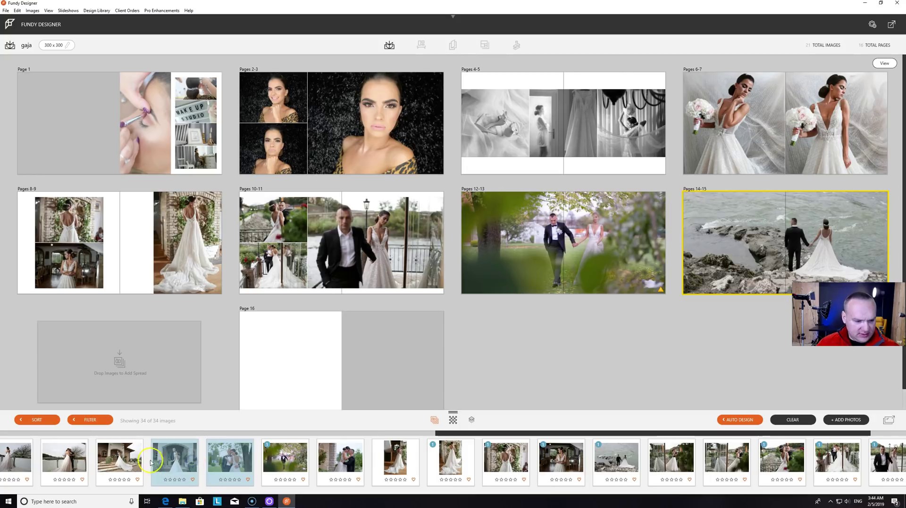
left_click(134, 460, "ctrl")
left_click_drag(184, 458, 146, 388)
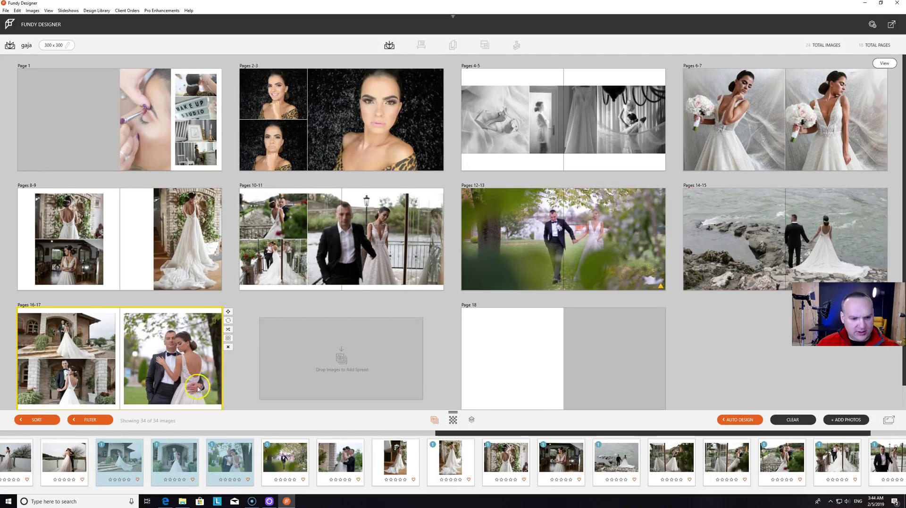
left_click(230, 339)
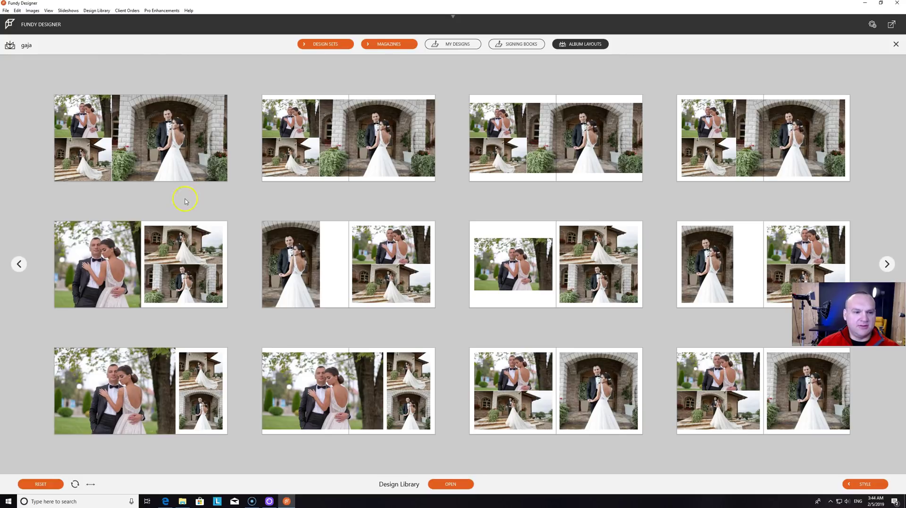
left_click(175, 149)
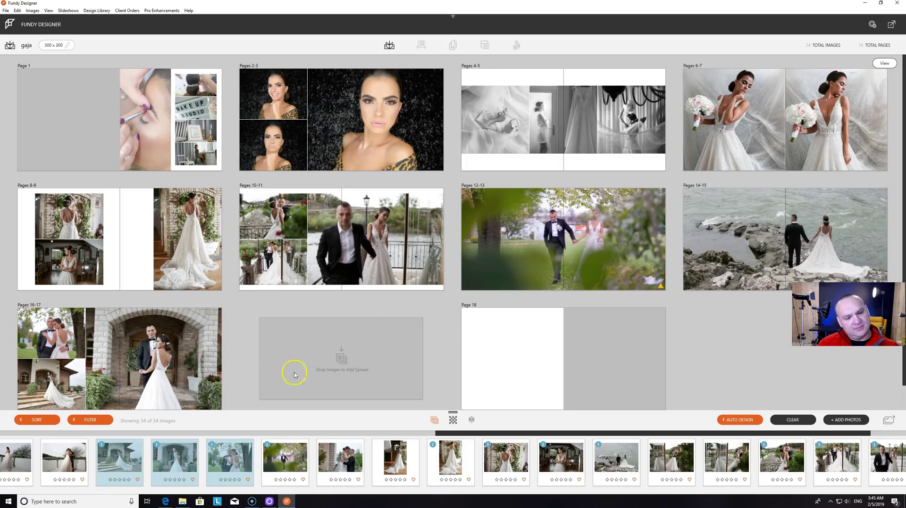
- Open the Pages 16-17 spread for editing, and view the photo of the couple on the stone steps at large size
double_click(188, 340)
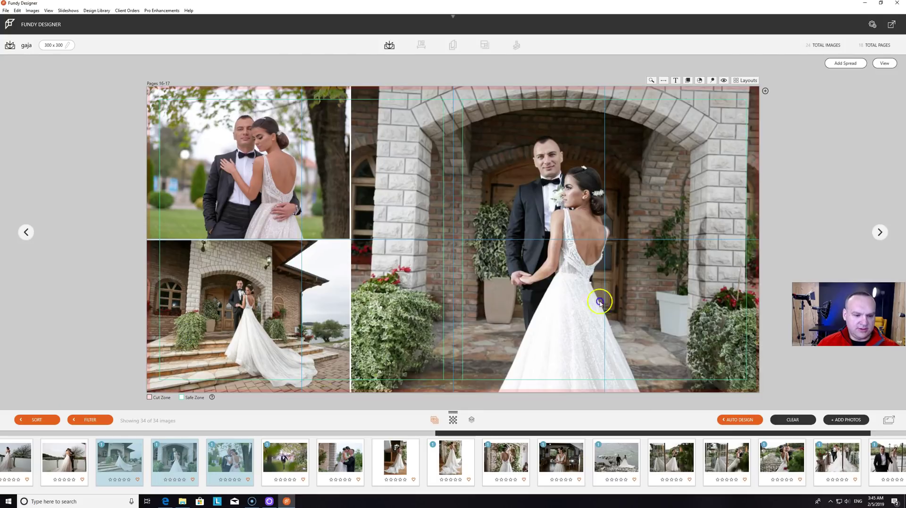
double_click(543, 346)
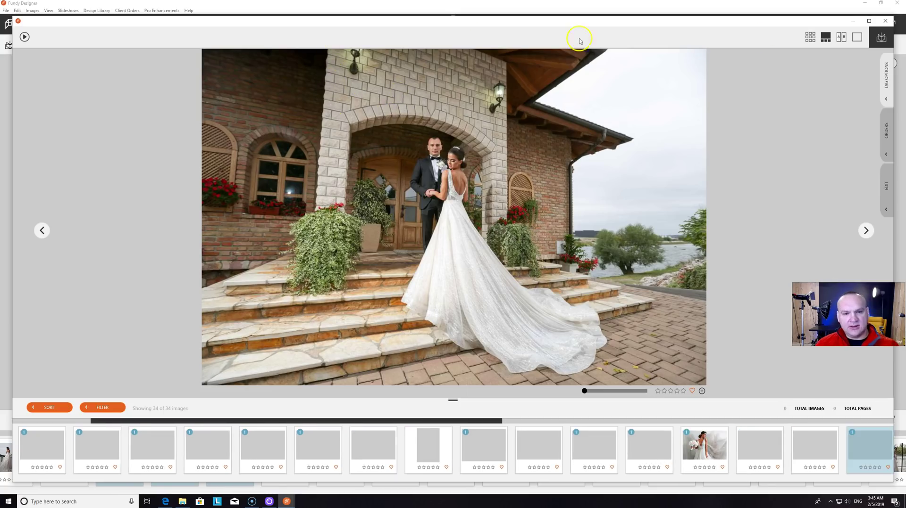
left_click(885, 22)
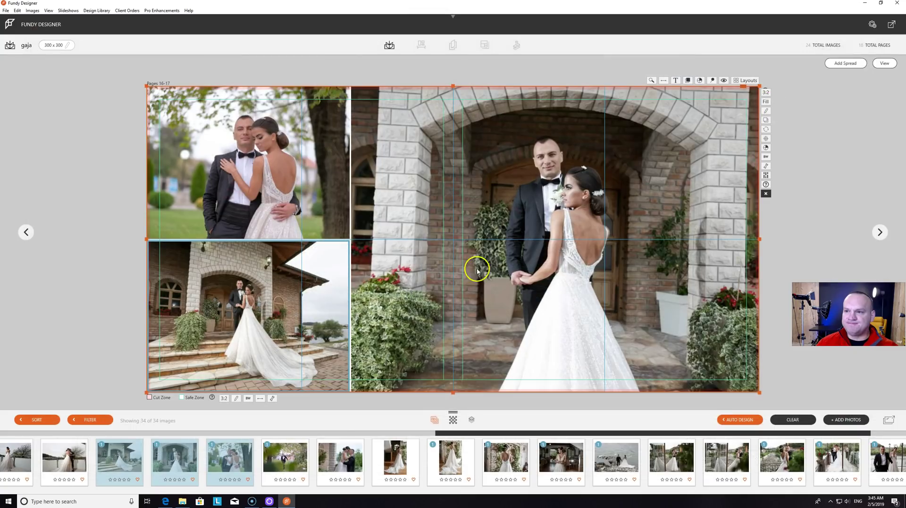
- Try flipping the large archway photo horizontally, and flip it back
left_click(431, 222)
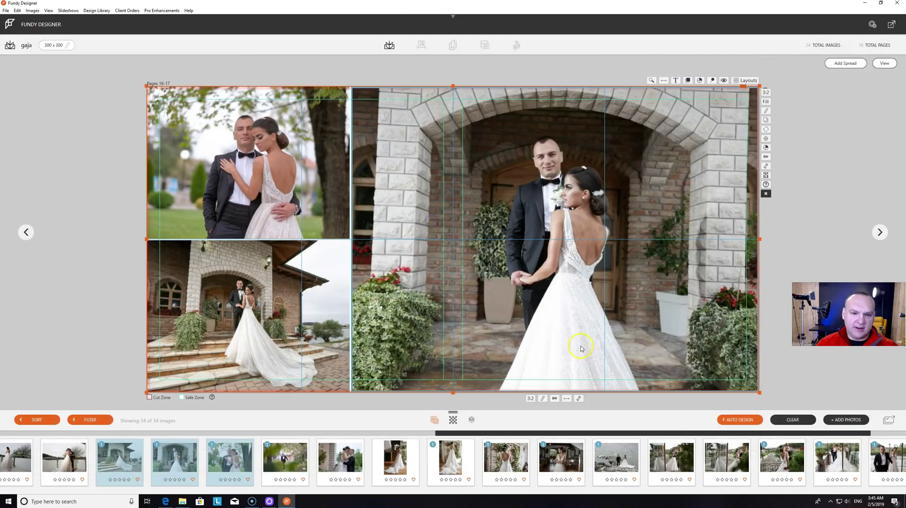
left_click(567, 400)
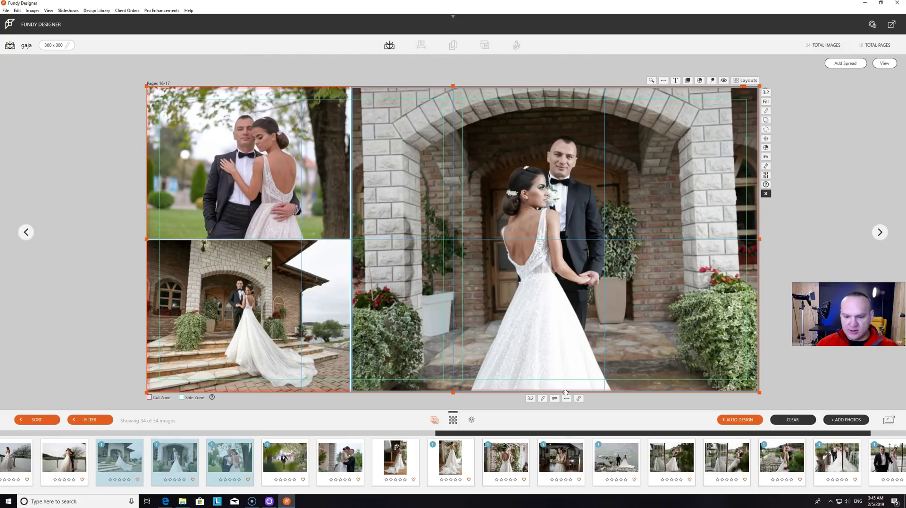
left_click(567, 400)
- Straighten the large archway photo on the Pages 16-17 spread by rotating it slightly counterclockwise within its frame
left_click(579, 399)
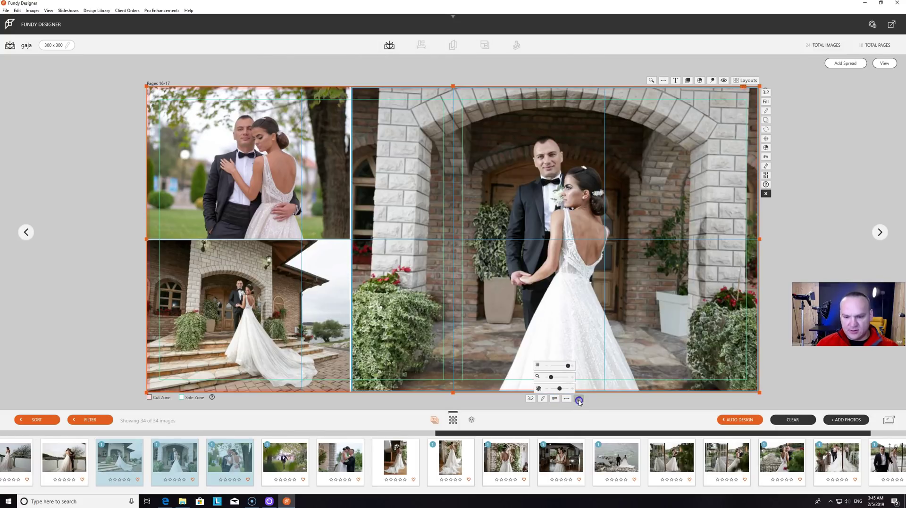
left_click_drag(558, 389, 557, 390)
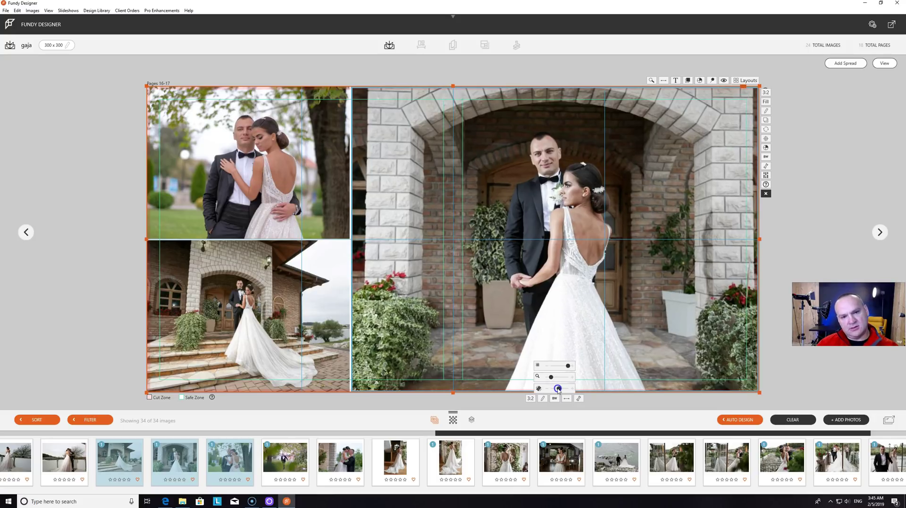
left_click_drag(558, 389, 557, 390)
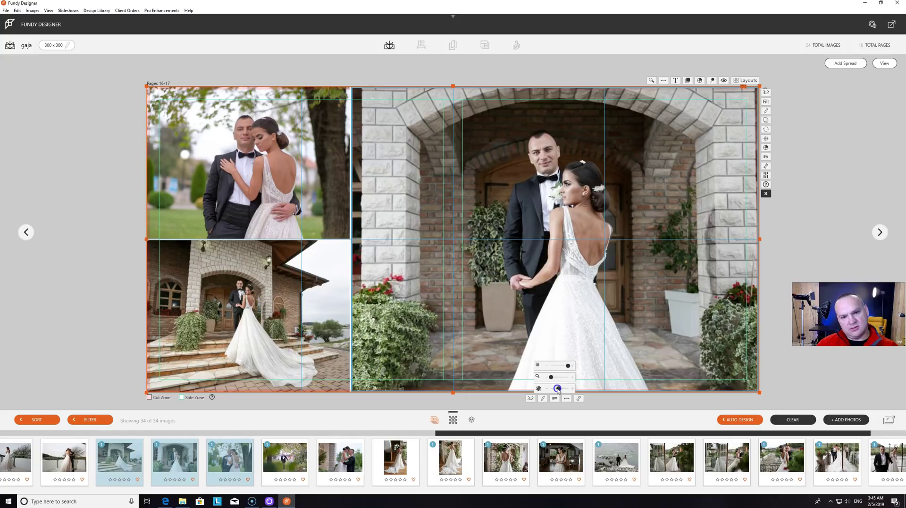
left_click(635, 284)
- Mirror the straightened archway photo and restore its orientation, and return to the overview of all spreads
left_click(571, 400)
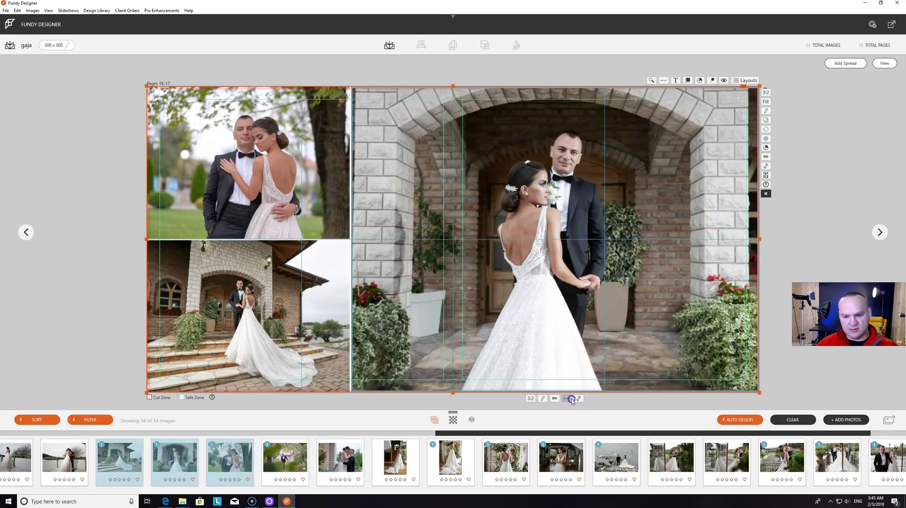
left_click(567, 399)
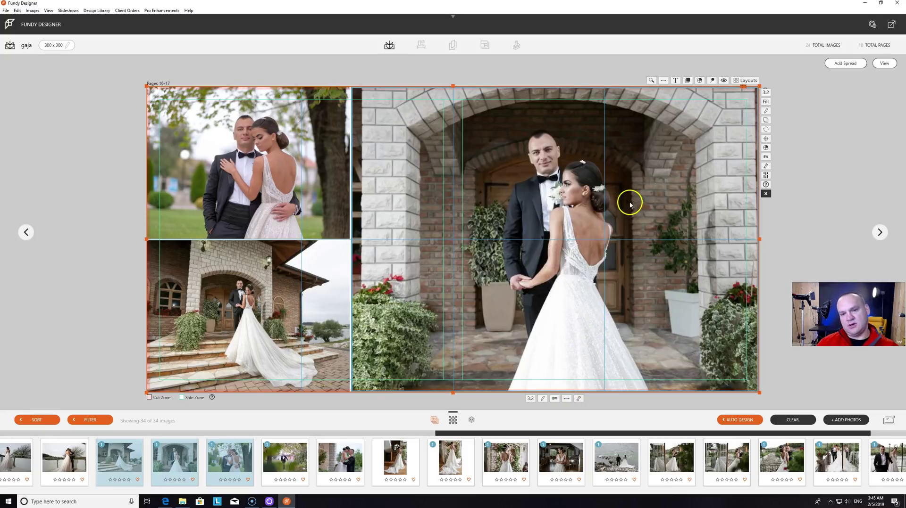
left_click(889, 64)
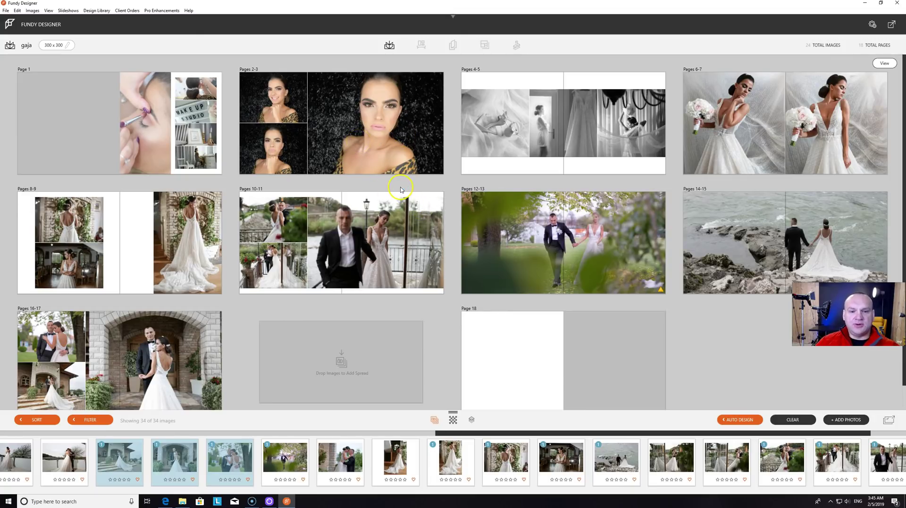
- Try two photos on Page 18: the couple by the glass panels, and the couple at the waterside railing
left_click(384, 330)
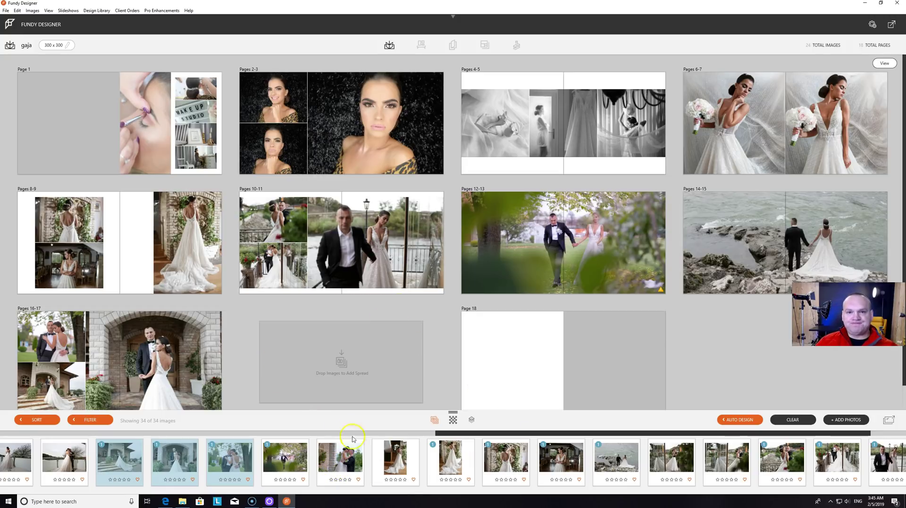
left_click(428, 434)
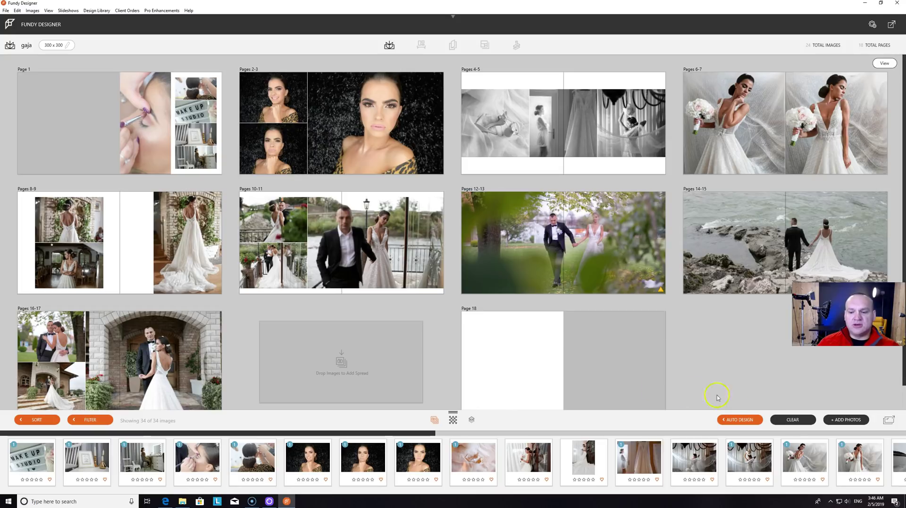
left_click(447, 432)
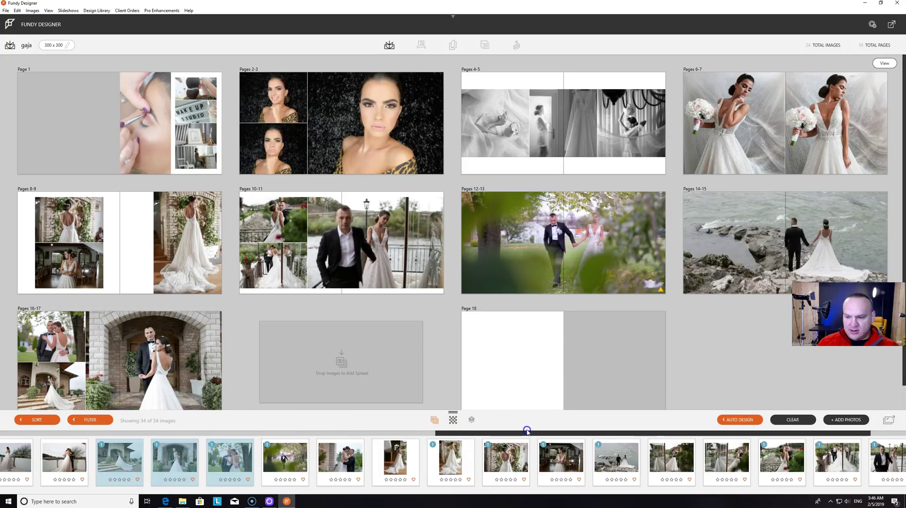
left_click(832, 463)
left_click_drag(833, 463, 507, 369)
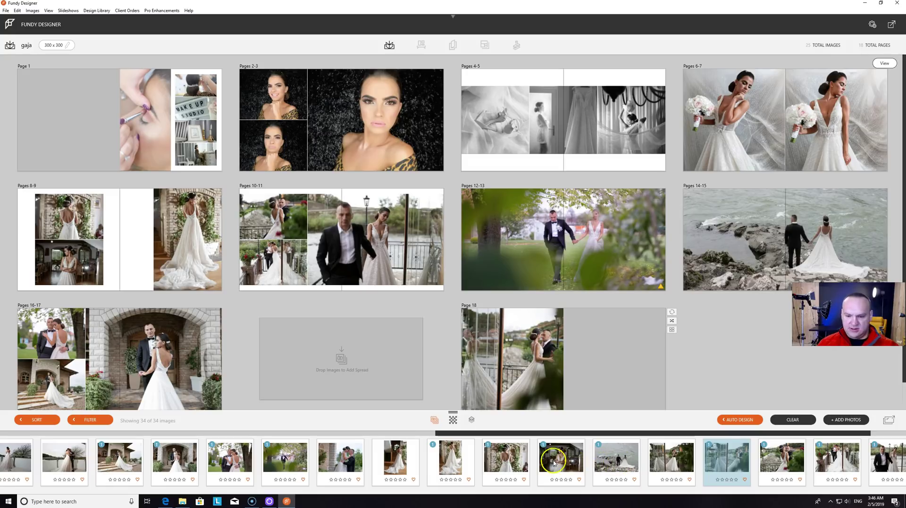
left_click(340, 463)
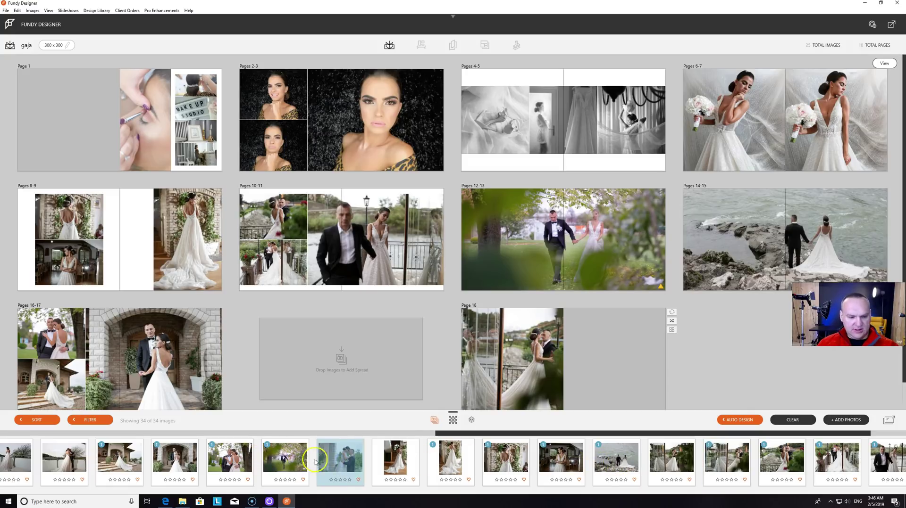
left_click_drag(64, 456, 504, 370)
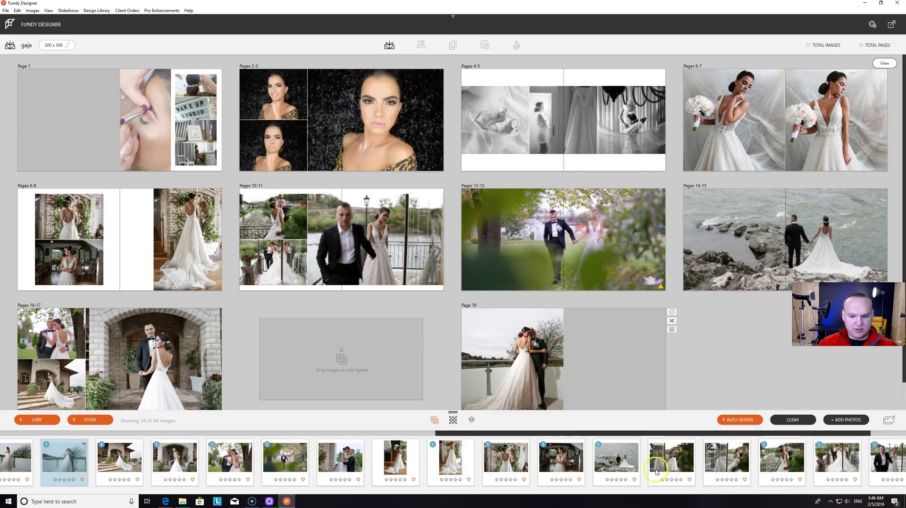
- Place the photo of the couple on the green lawn on Page 18, and apply the full-bleed single-photo layout
left_click_drag(821, 434, 527, 385)
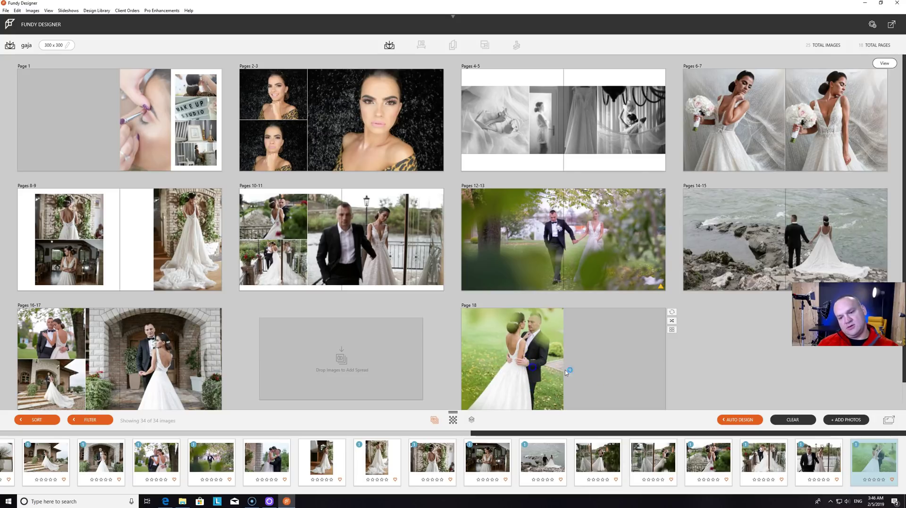
left_click(672, 333)
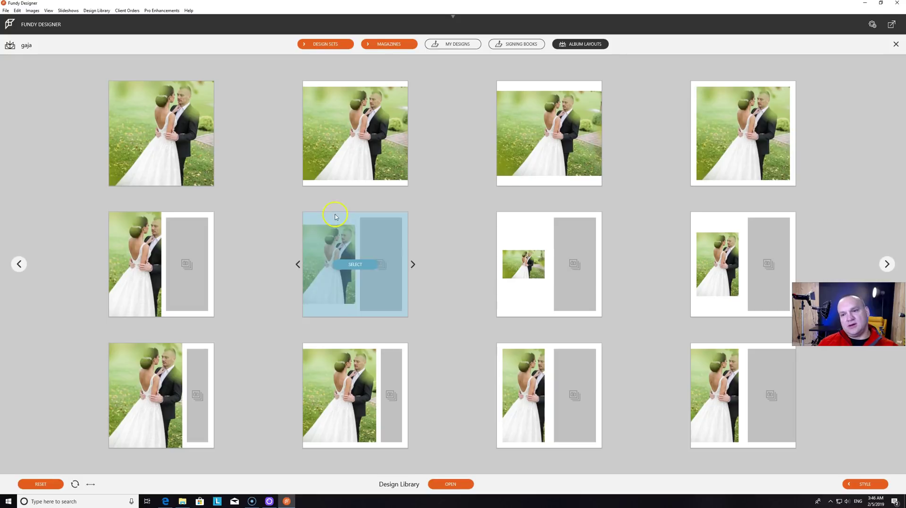
left_click(172, 136)
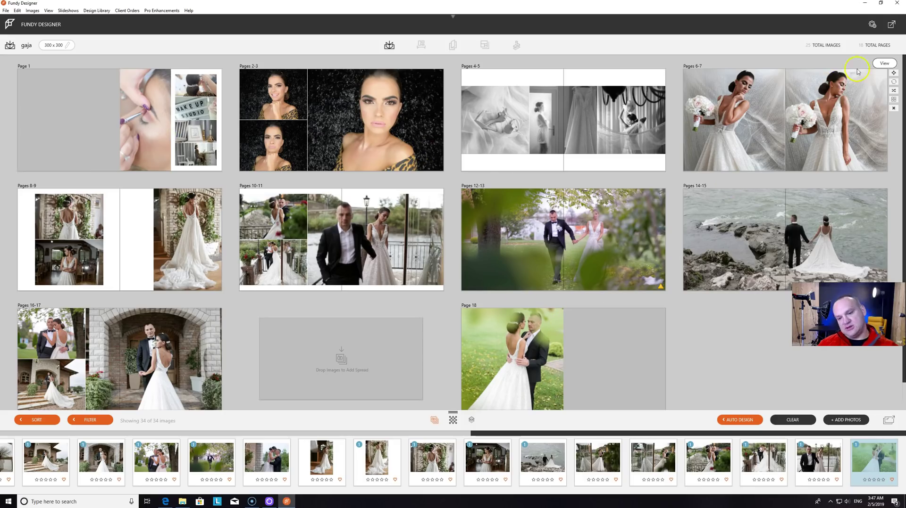
- Review the album's export formats, and start the export for print
left_click(891, 26)
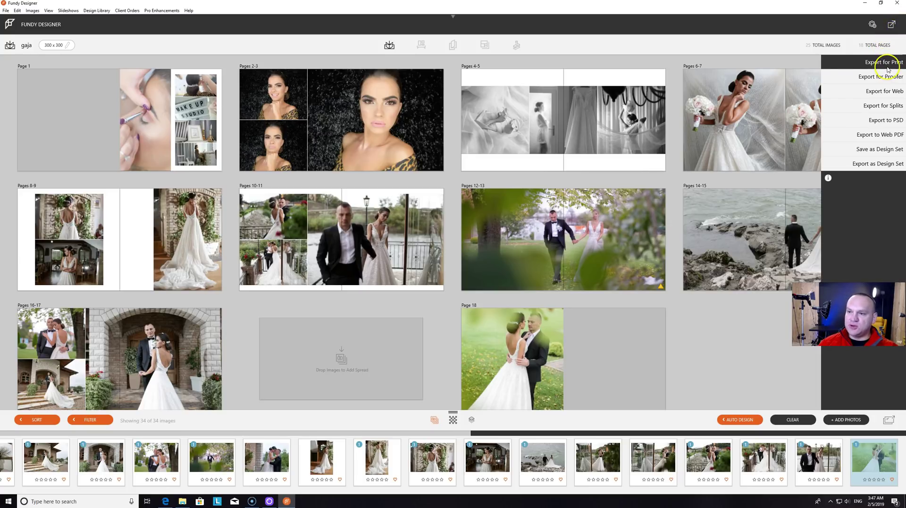
left_click(884, 91)
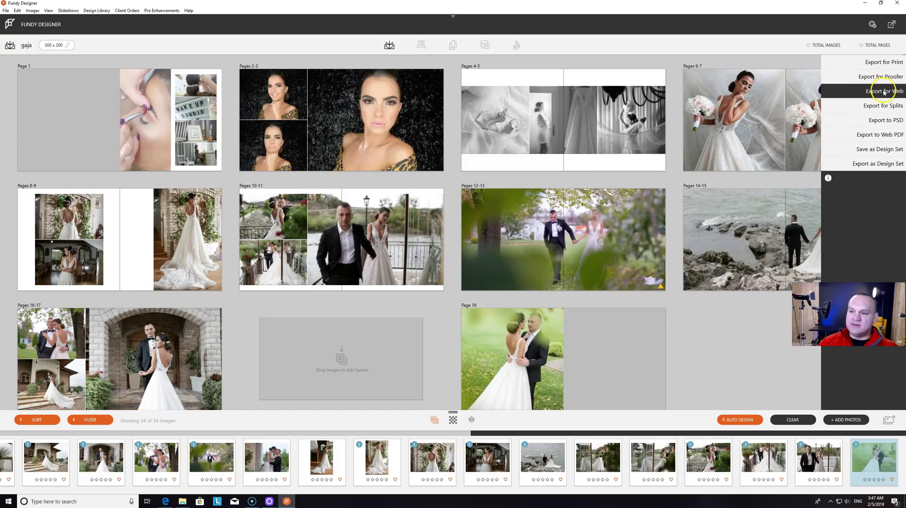
left_click(884, 122)
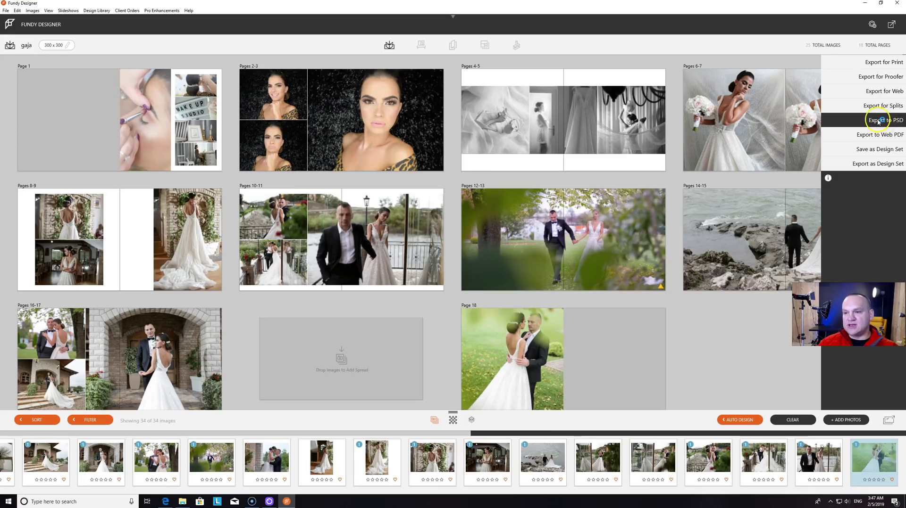
left_click(881, 150)
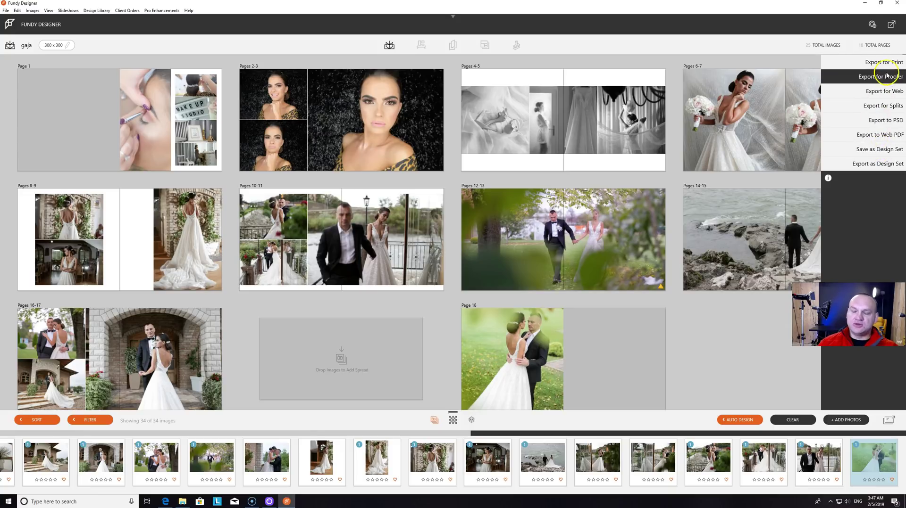
left_click(883, 93)
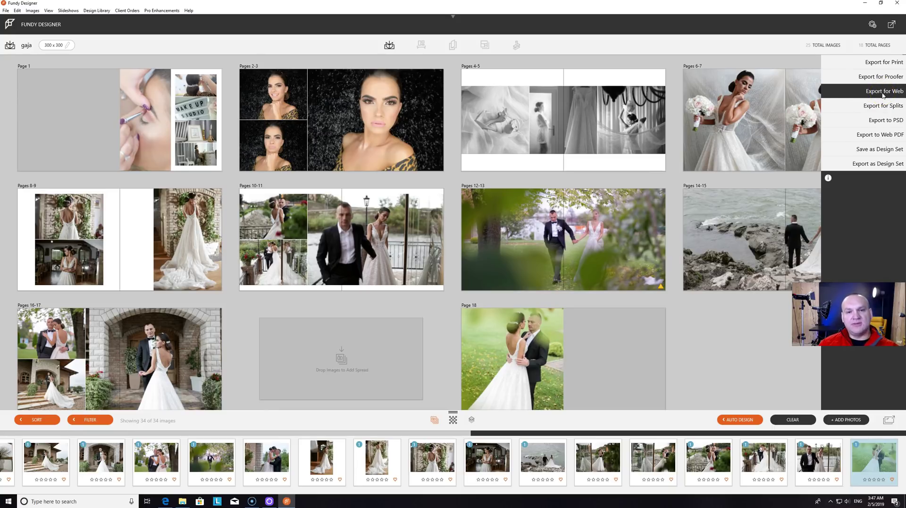
left_click(886, 64)
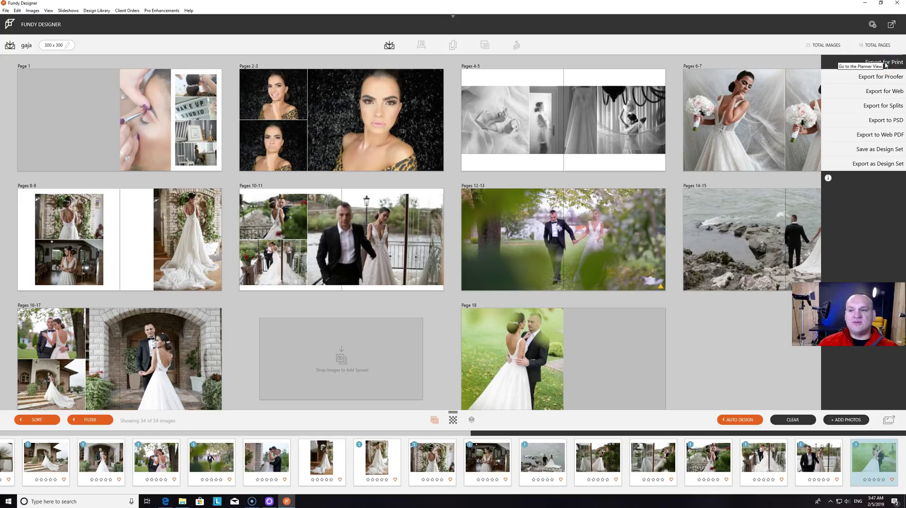
left_click(892, 64)
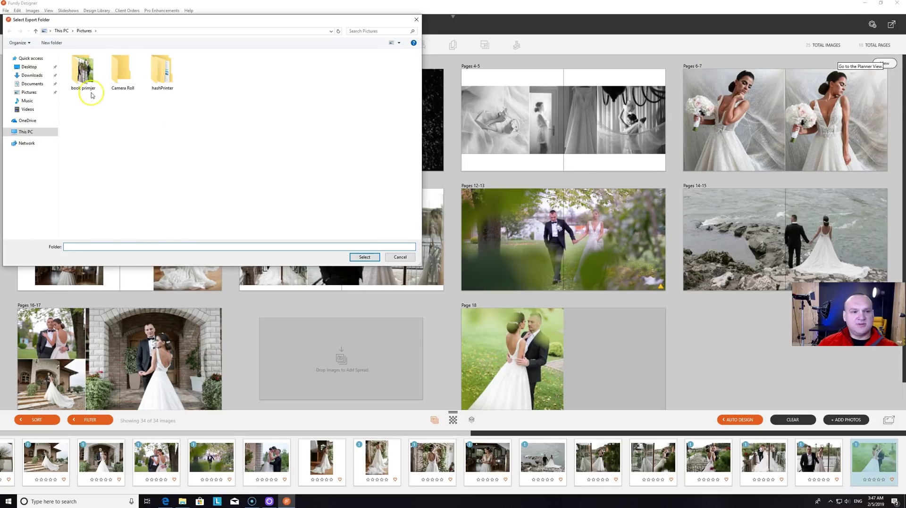
- Create a folder named "book gotov" in Pictures for the export, and open it
right_click(105, 136)
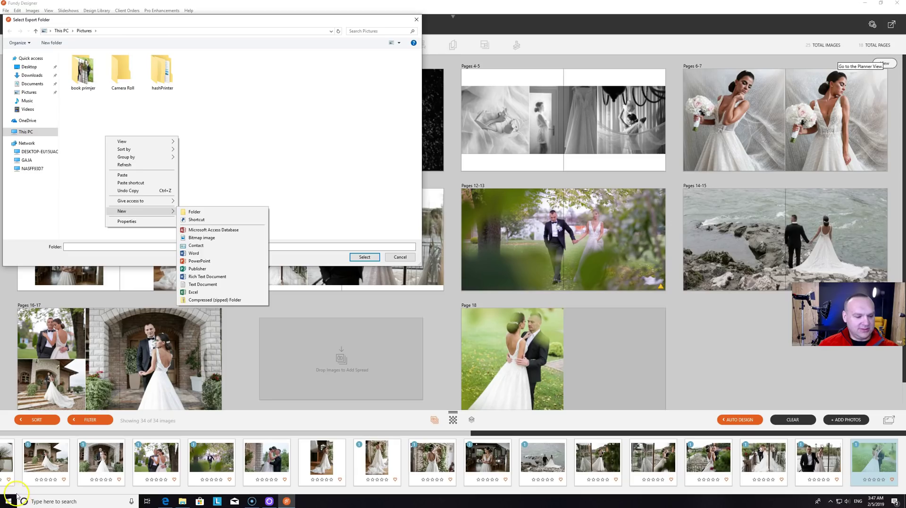
left_click(201, 212)
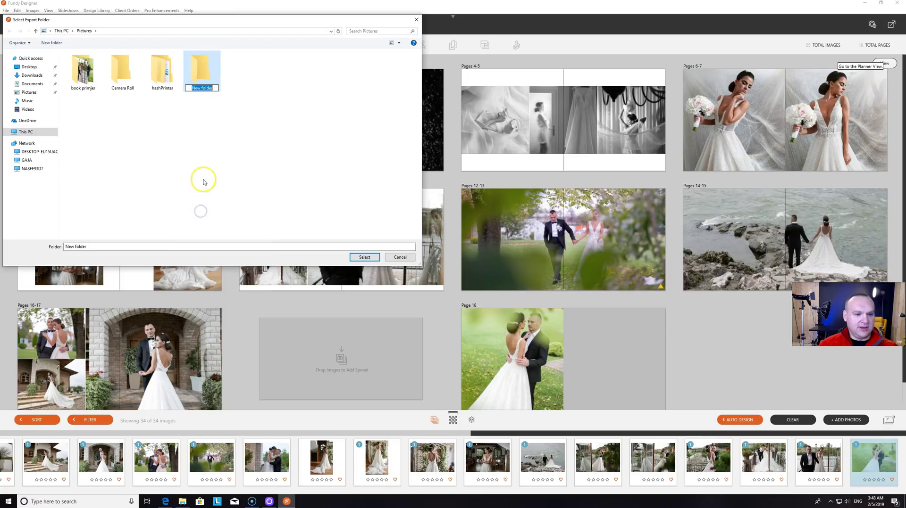
type("boo")
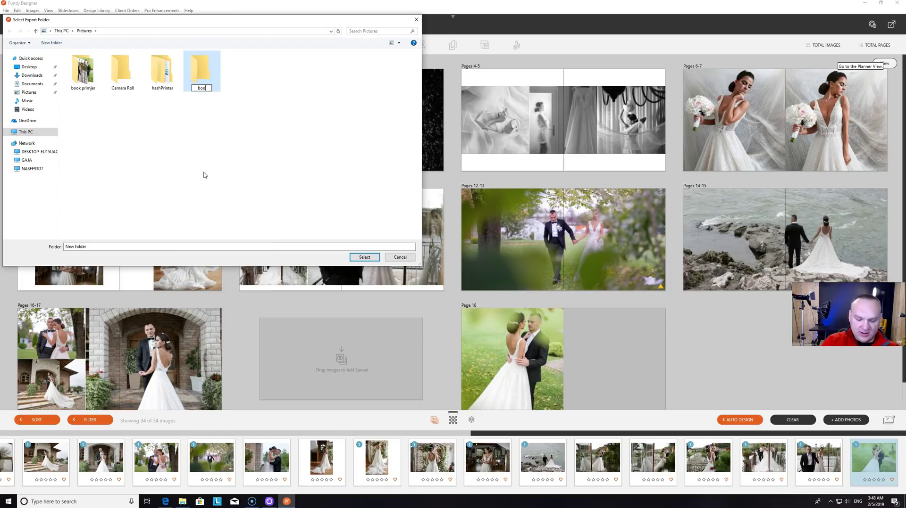
type("k gotov")
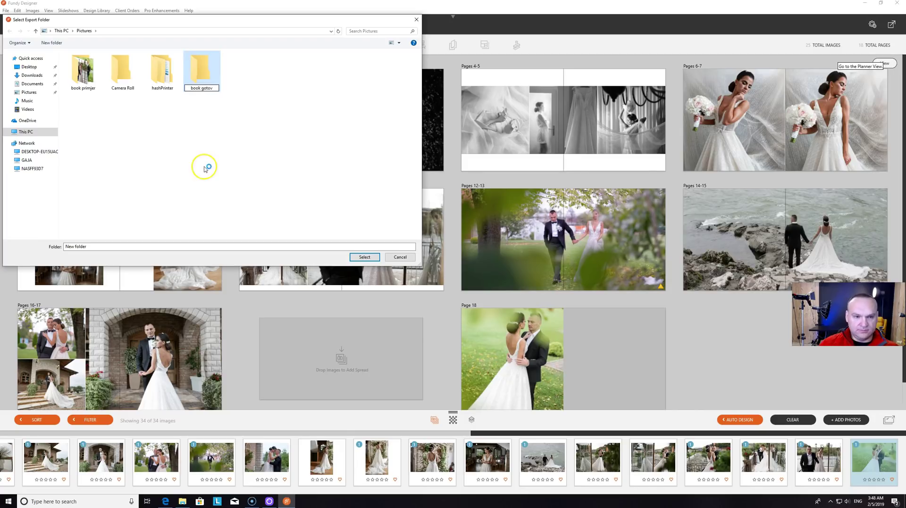
left_click(206, 172)
left_click(202, 88)
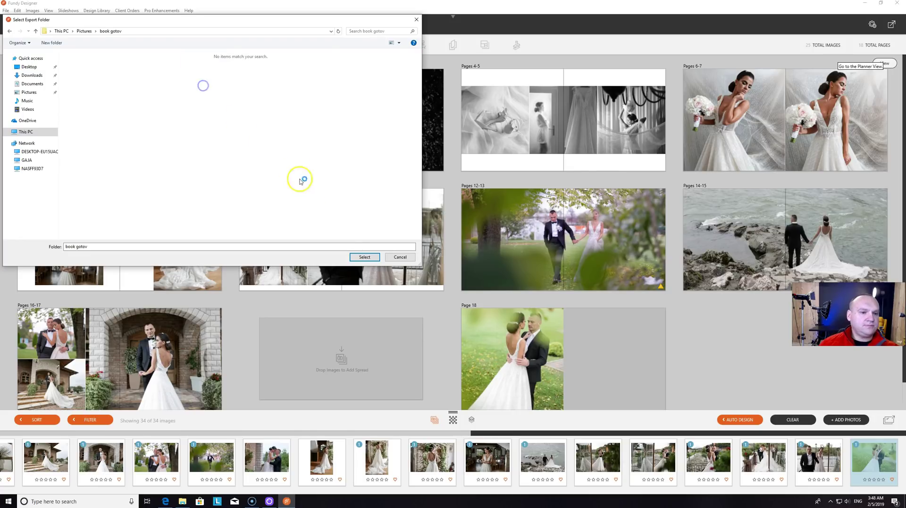
- Choose "book gotov" as the export folder, and export all pages with the sRGB IEC61966-2.1 color profile
left_click(364, 257)
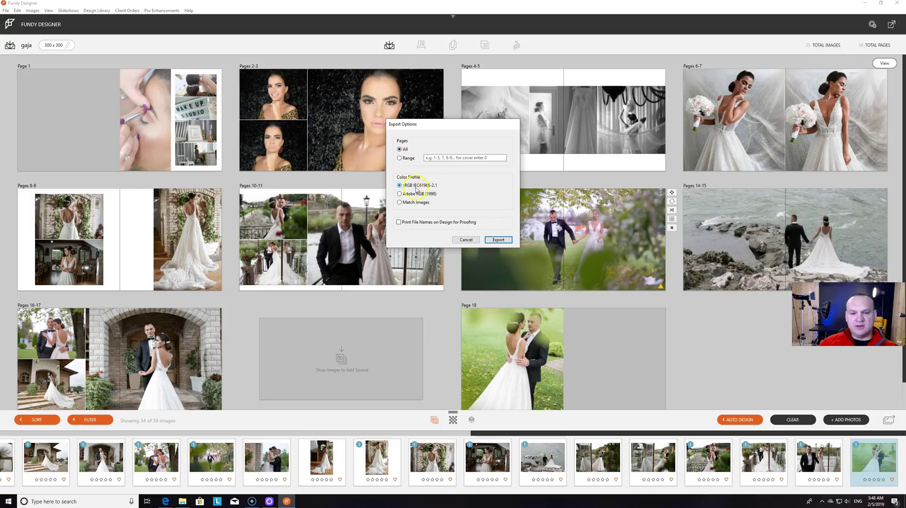
left_click(494, 240)
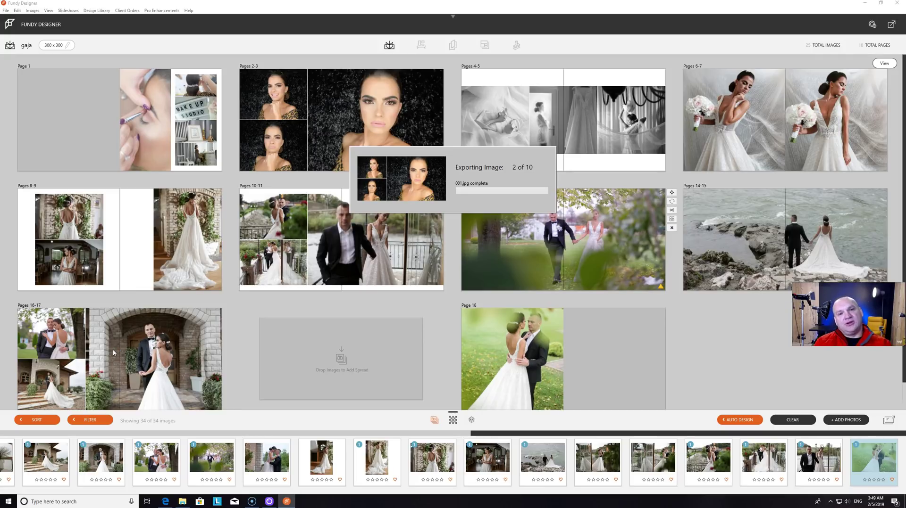
left_click(46, 211)
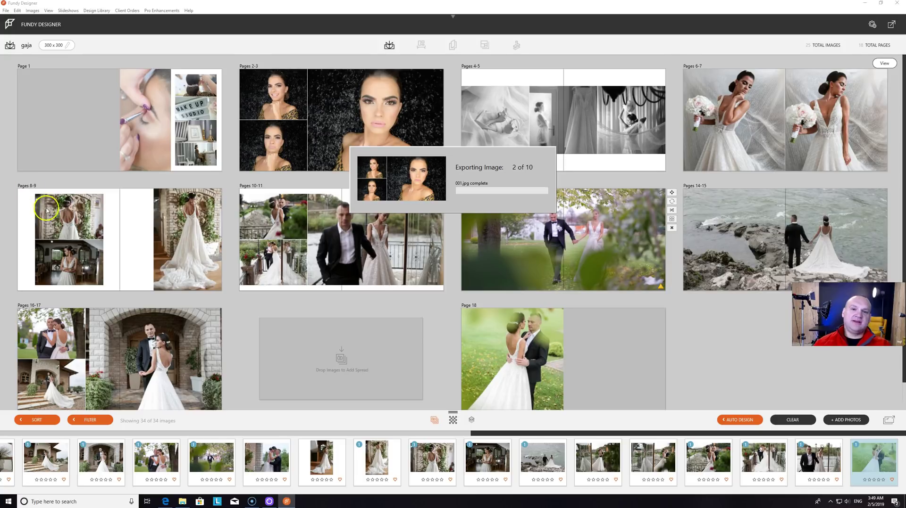